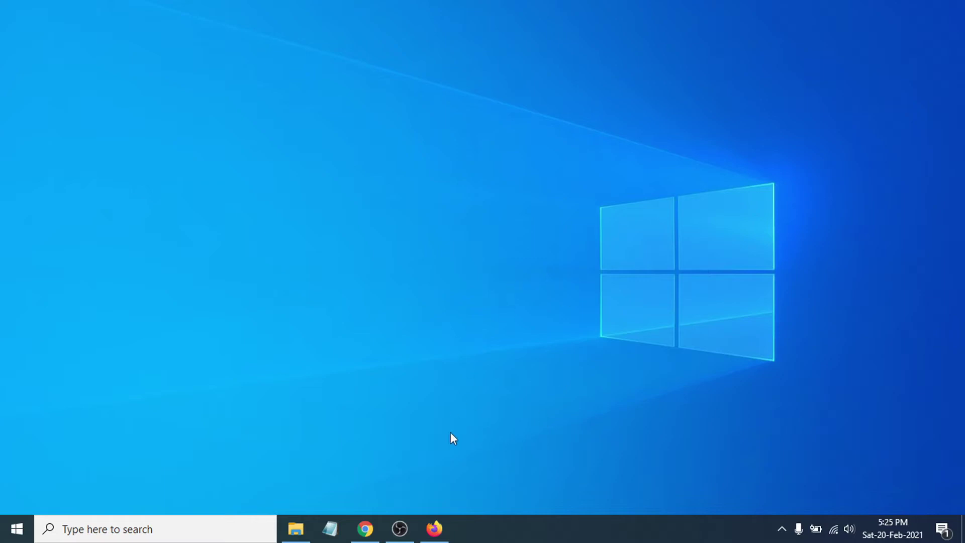
Check the Wi-Fi send and receive throughput in Task Manager's Performance view, then close it.
{"action": "right_click", "coordinate": [574, 536]}
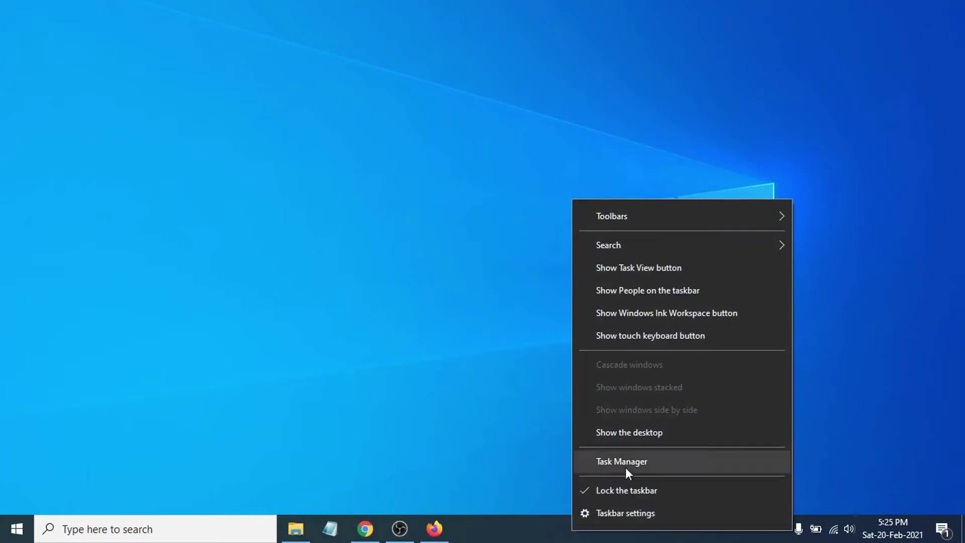
{"action": "left_click", "coordinate": [607, 460]}
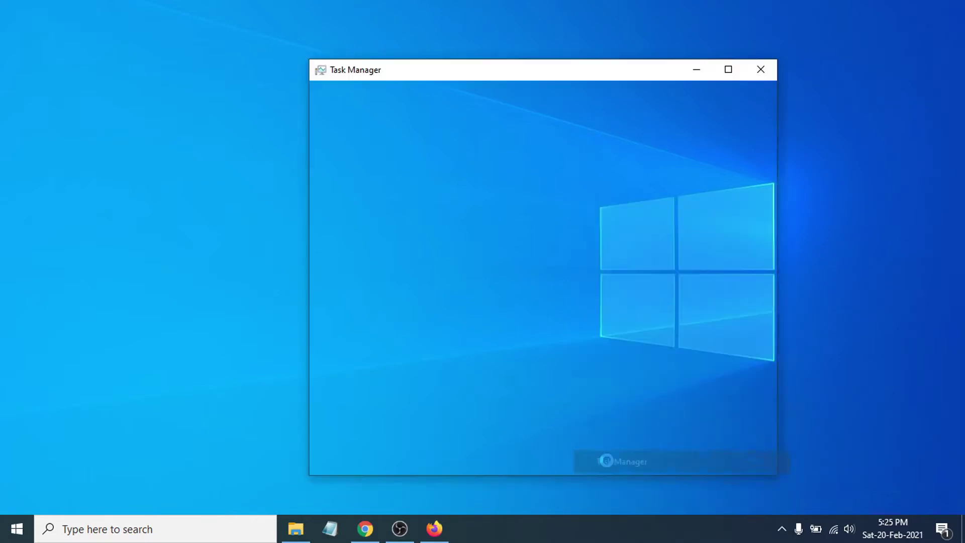
{"action": "left_click_drag", "start_coordinate": [547, 68], "coordinate": [509, 65]}
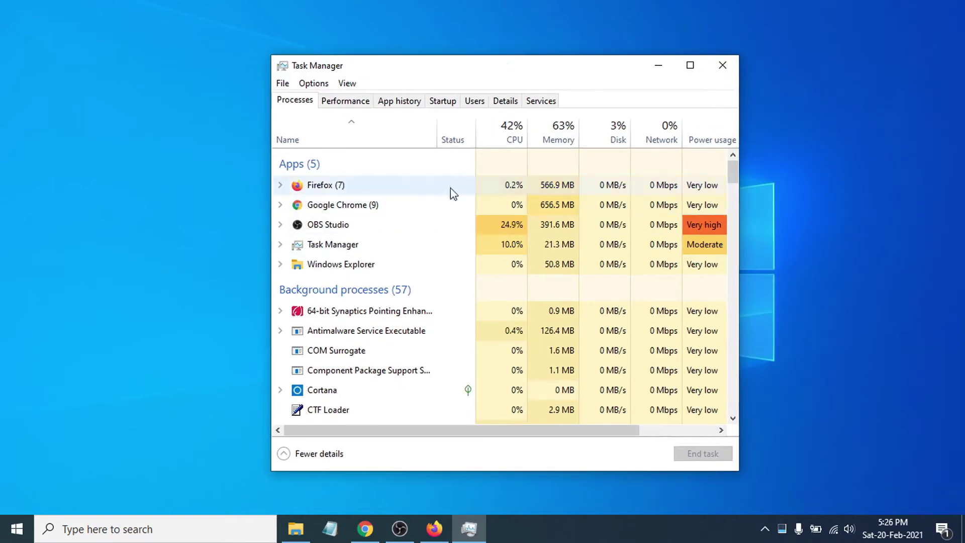
{"action": "left_click", "coordinate": [351, 108]}
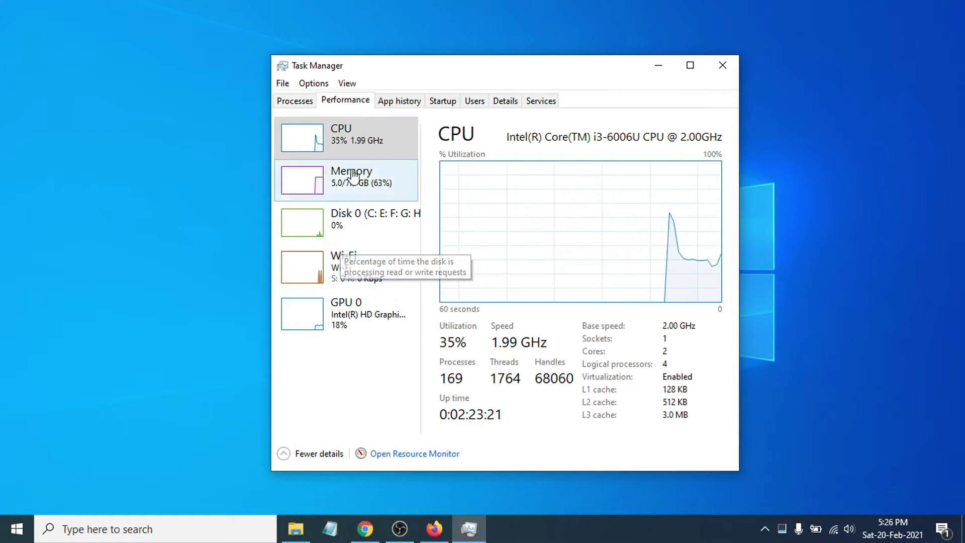
{"action": "left_click", "coordinate": [361, 279]}
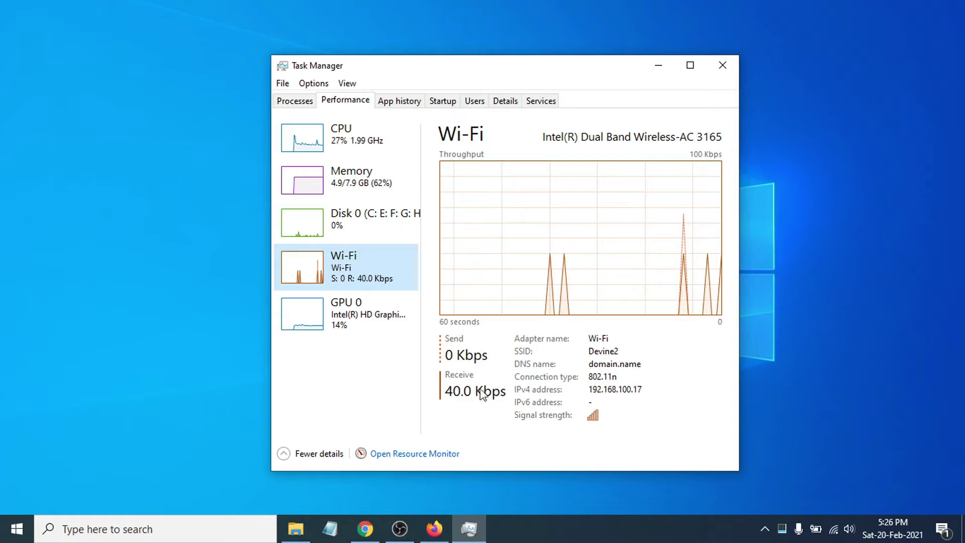
{"action": "left_click", "coordinate": [719, 64]}
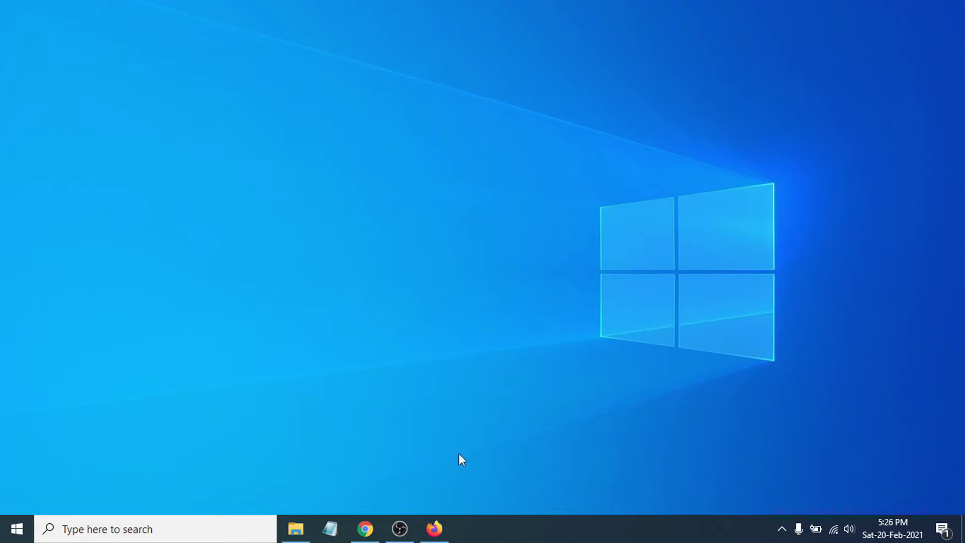
Open the Softpedia NetSpeedMonitor 2.5.4.0 result from the 'net speed monitor' Google results.
{"action": "left_click", "coordinate": [434, 528]}
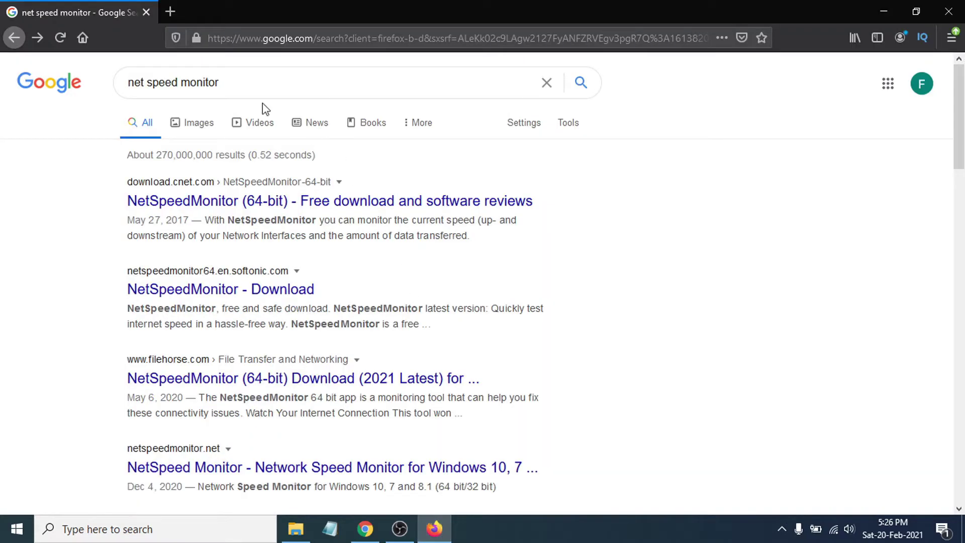
{"action": "left_click", "coordinate": [239, 81]}
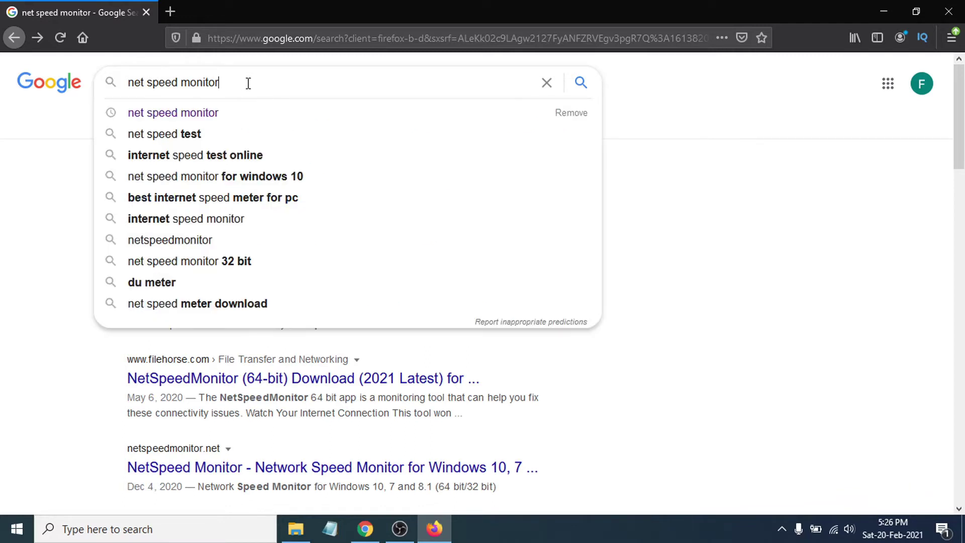
{"action": "left_click", "coordinate": [668, 82]}
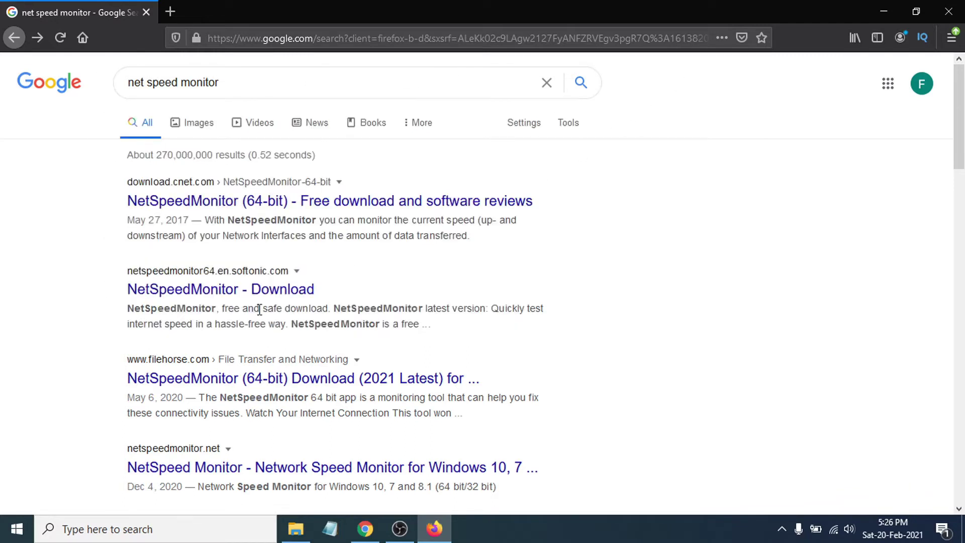
{"action": "scroll", "coordinate": [259, 309], "scroll_direction": "down", "scroll_amount": 7}
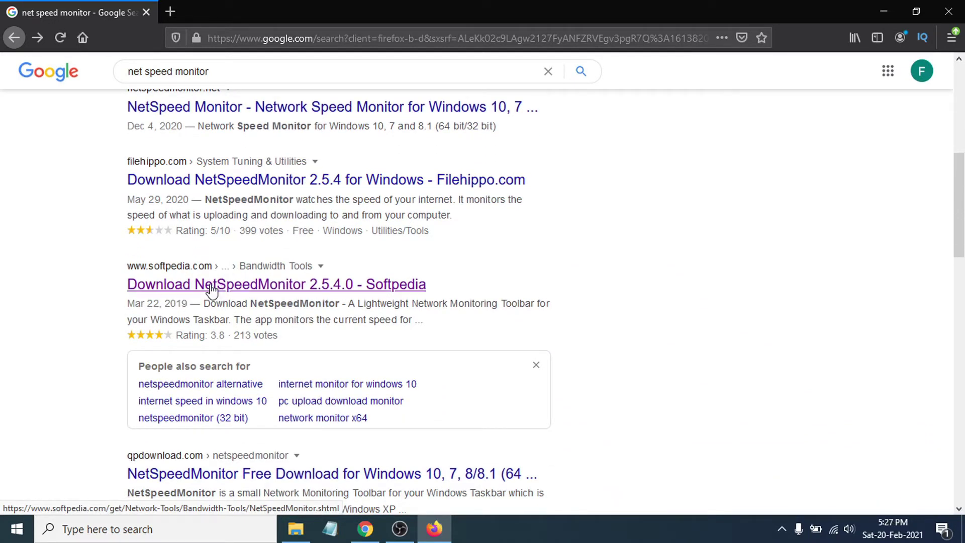
{"action": "left_click", "coordinate": [210, 286]}
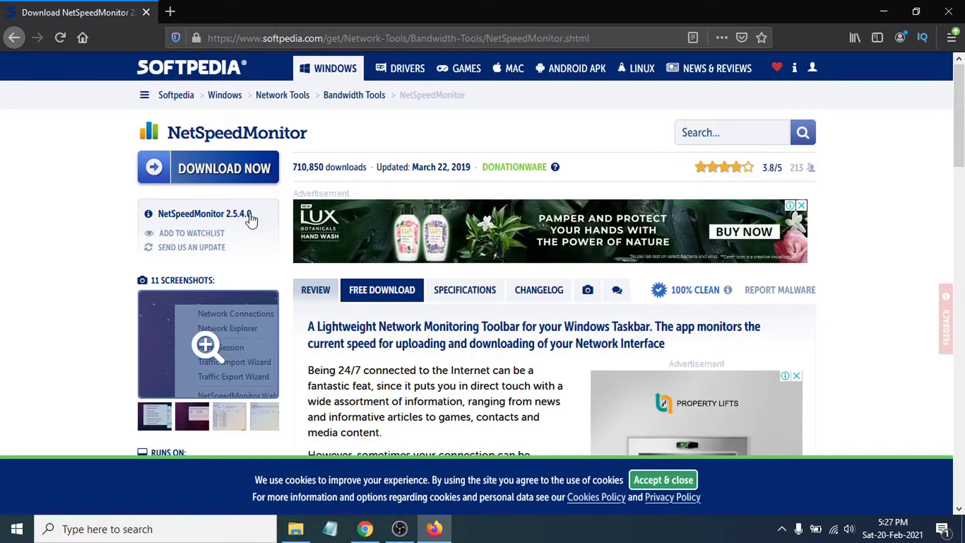
Start the Softpedia Secure Download (US) x64 of netspeedmonitor_2_5_4_0_x64_setup.msi.
{"action": "left_click", "coordinate": [219, 170]}
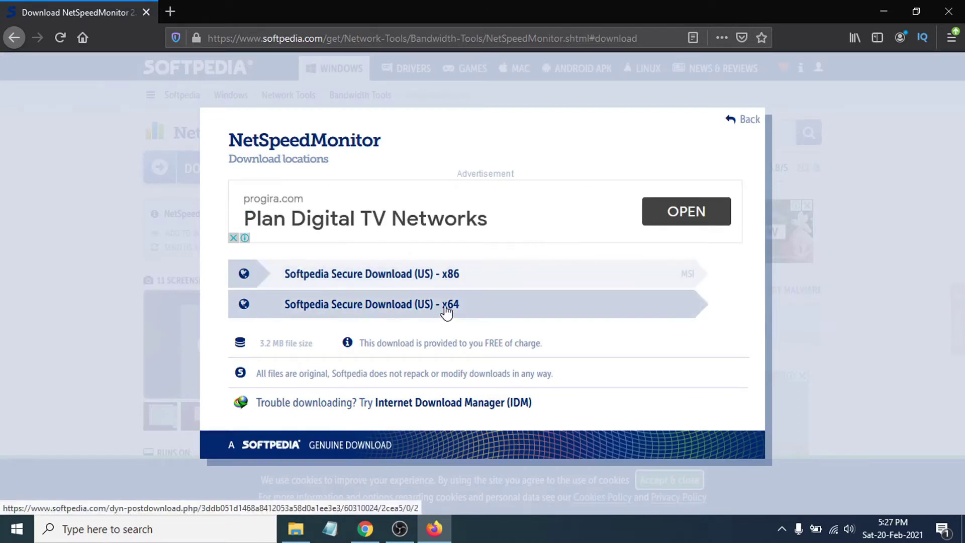
{"action": "left_click", "coordinate": [387, 311]}
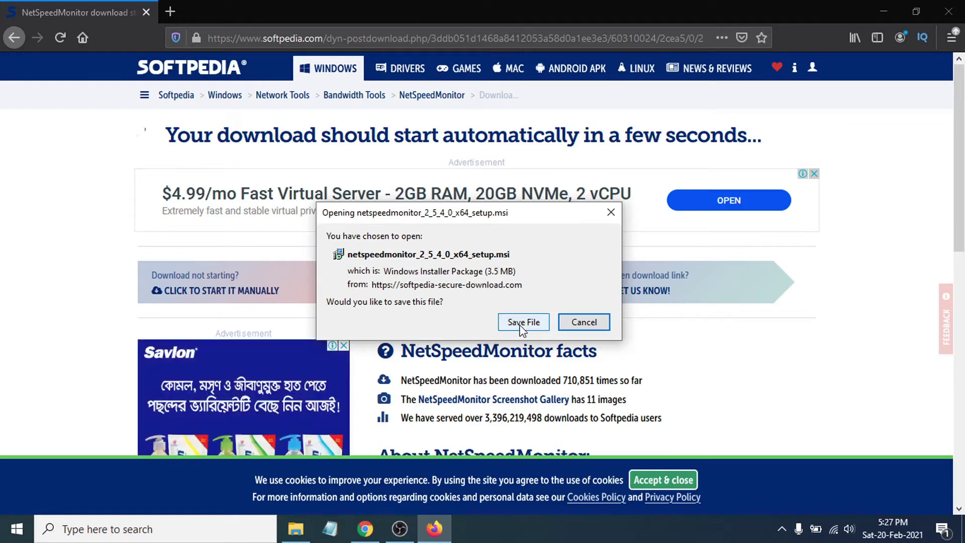
Save netspeedmonitor_2_5_4_0_x64_setup.msi and show it in the Downloads folder.
{"action": "left_click", "coordinate": [523, 322]}
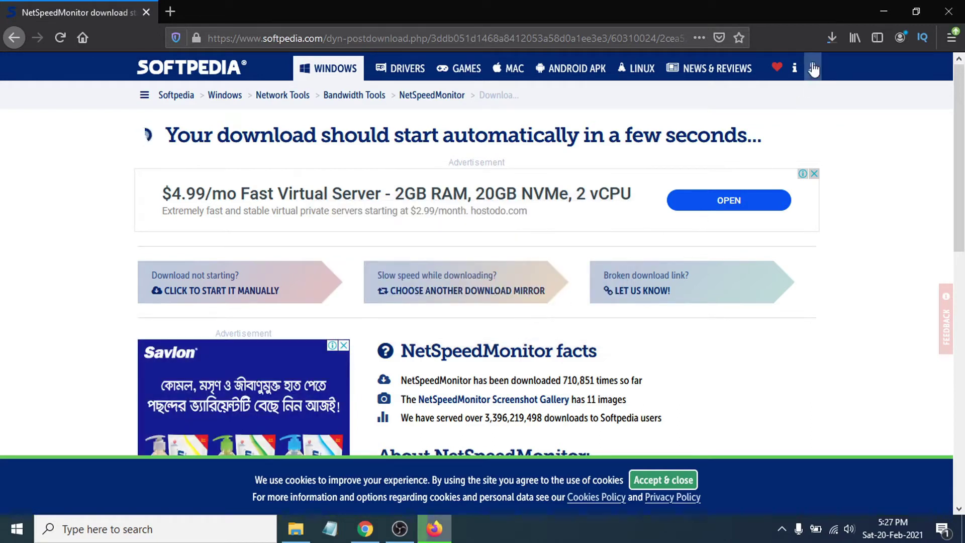
{"action": "left_click", "coordinate": [832, 38]}
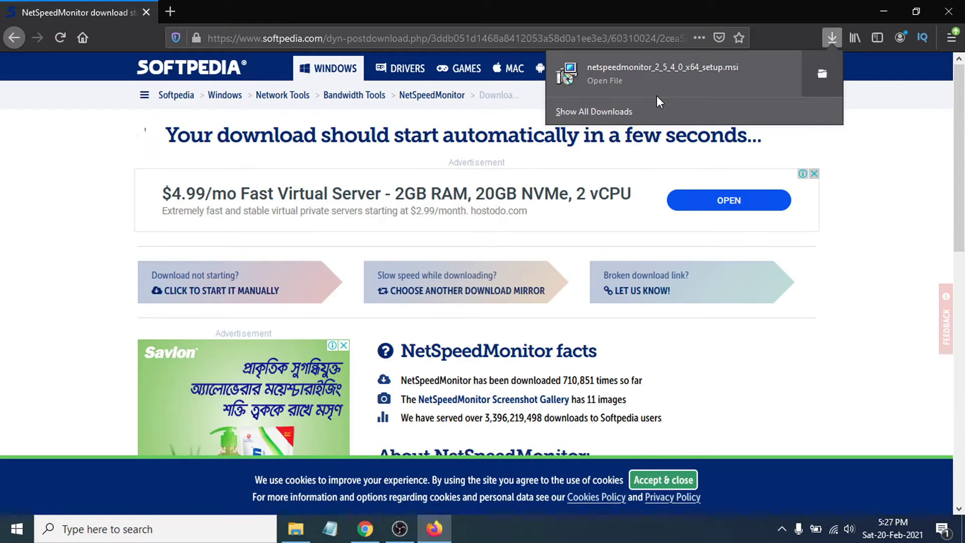
{"action": "left_click", "coordinate": [822, 75]}
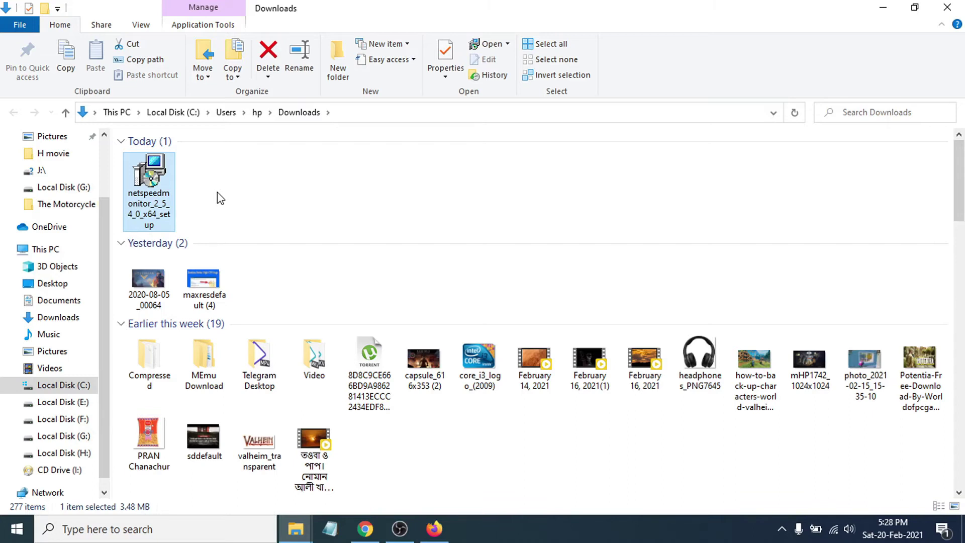
Set the setup file to run in compatibility mode for 'Previous version of Windows'.
{"action": "double_click", "coordinate": [147, 199]}
{"action": "right_click", "coordinate": [147, 199]}
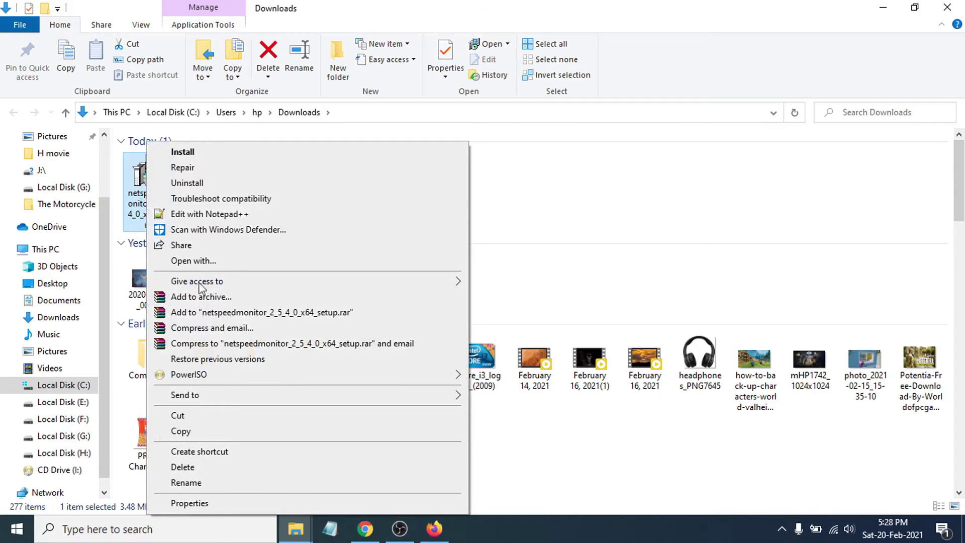
{"action": "left_click", "coordinate": [201, 501]}
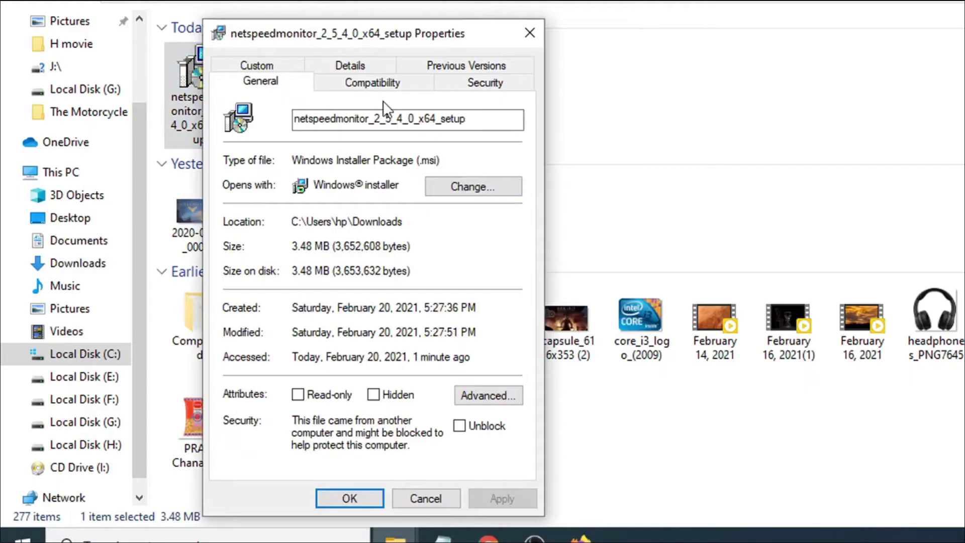
{"action": "left_click_drag", "start_coordinate": [278, 146], "coordinate": [415, 135]}
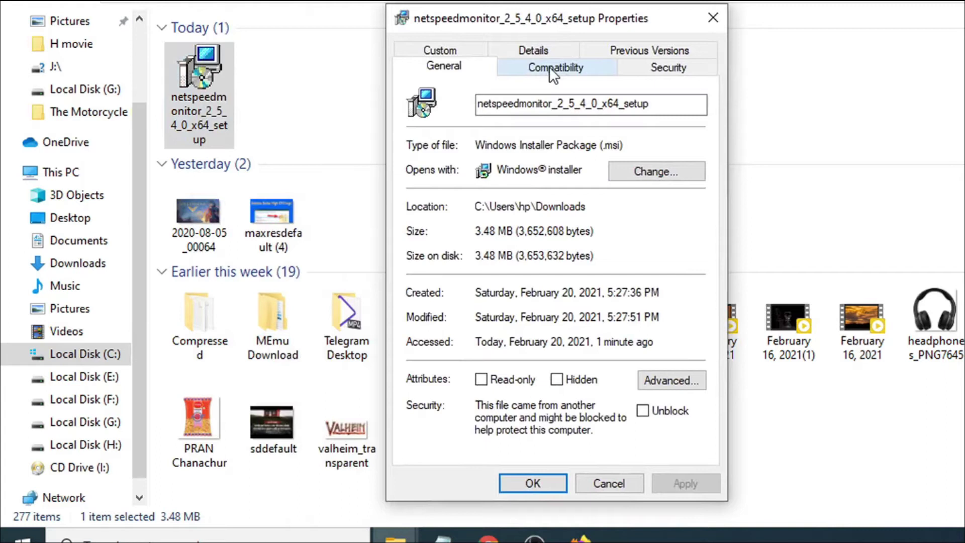
{"action": "left_click", "coordinate": [548, 66]}
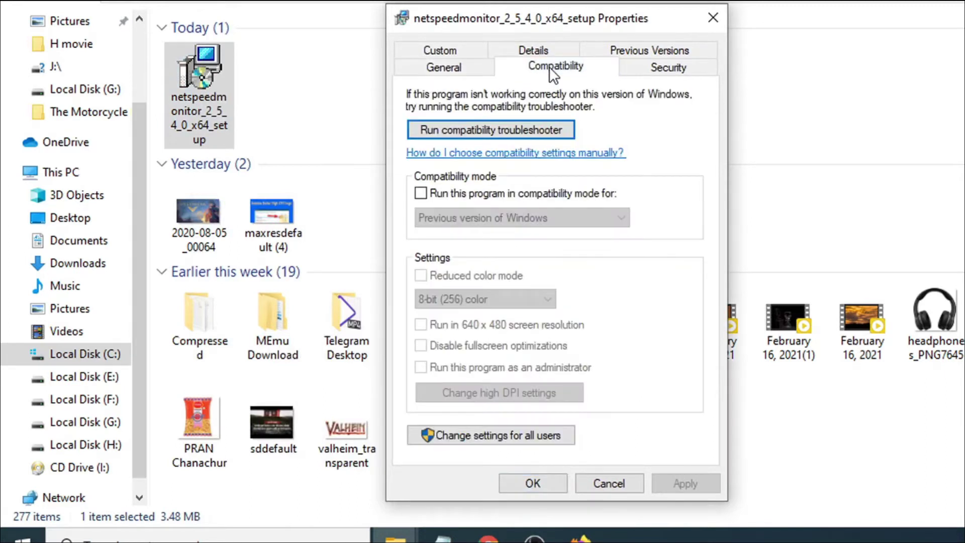
{"action": "left_click", "coordinate": [421, 194]}
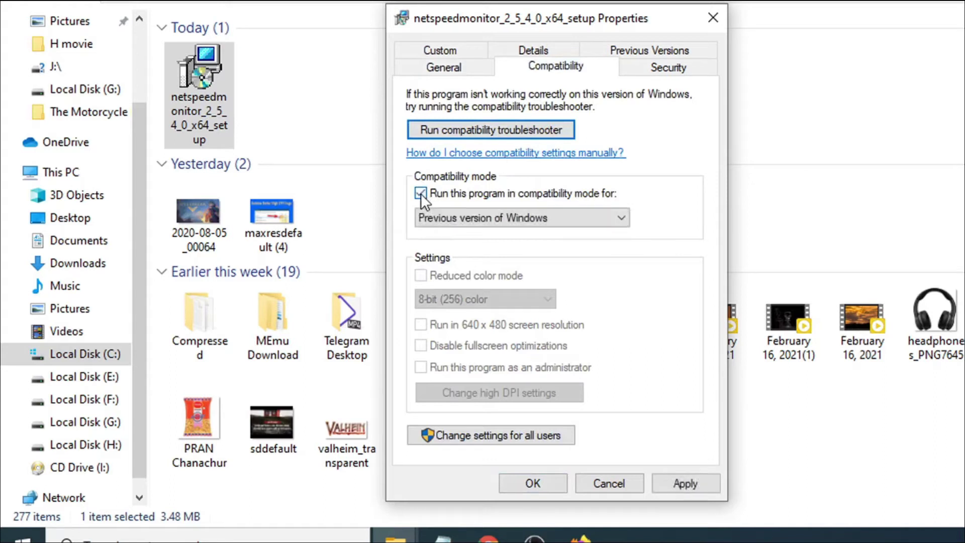
{"action": "left_click", "coordinate": [528, 218]}
{"action": "left_click", "coordinate": [496, 219]}
{"action": "left_click", "coordinate": [685, 484]}
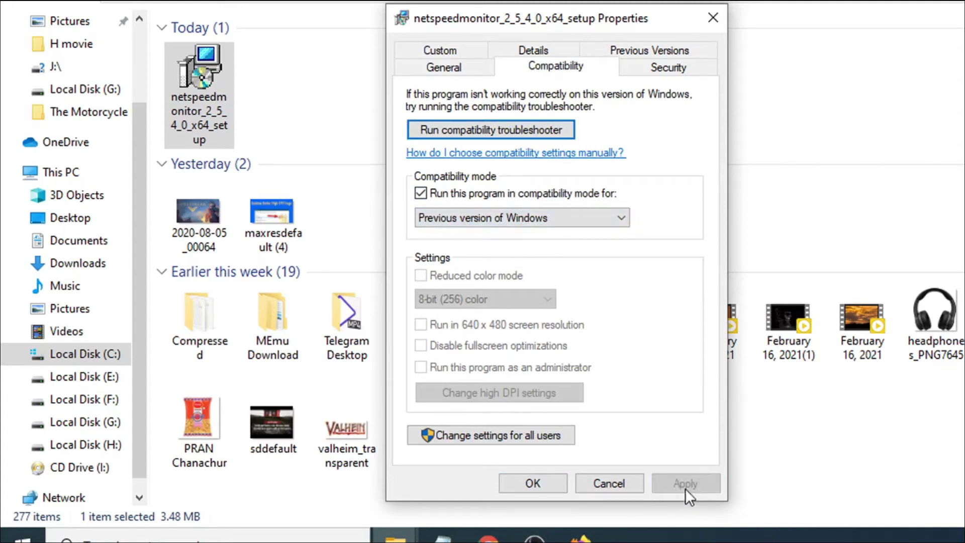
{"action": "left_click", "coordinate": [541, 481]}
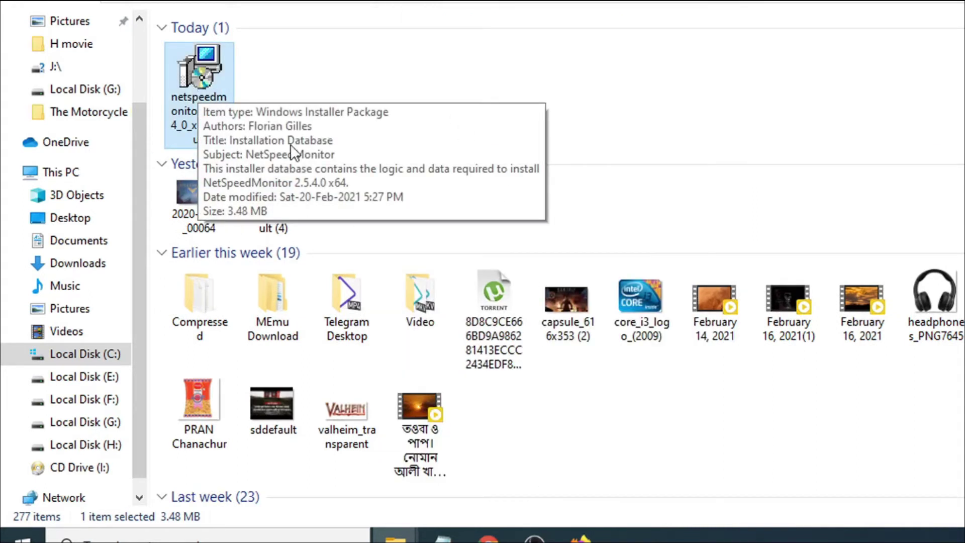
Run the .msi, accept the license, and install NetSpeedMonitor 2.5.4.0 x64 with default features and location.
{"action": "double_click", "coordinate": [183, 92]}
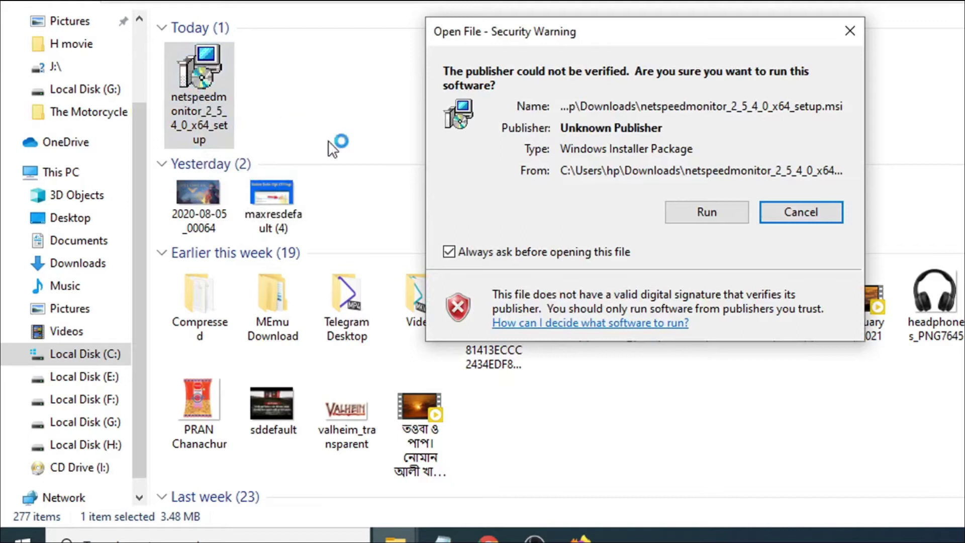
{"action": "left_click", "coordinate": [689, 217]}
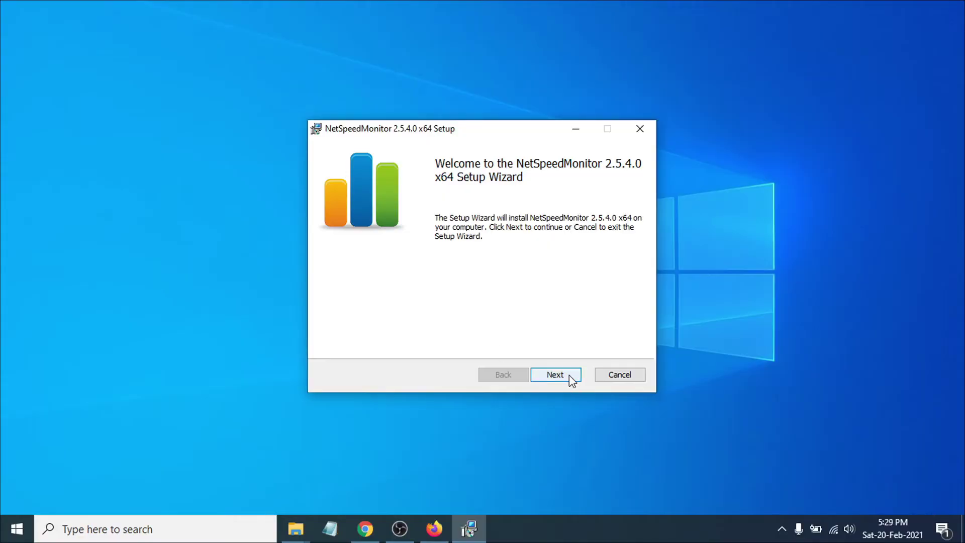
{"action": "left_click", "coordinate": [569, 374]}
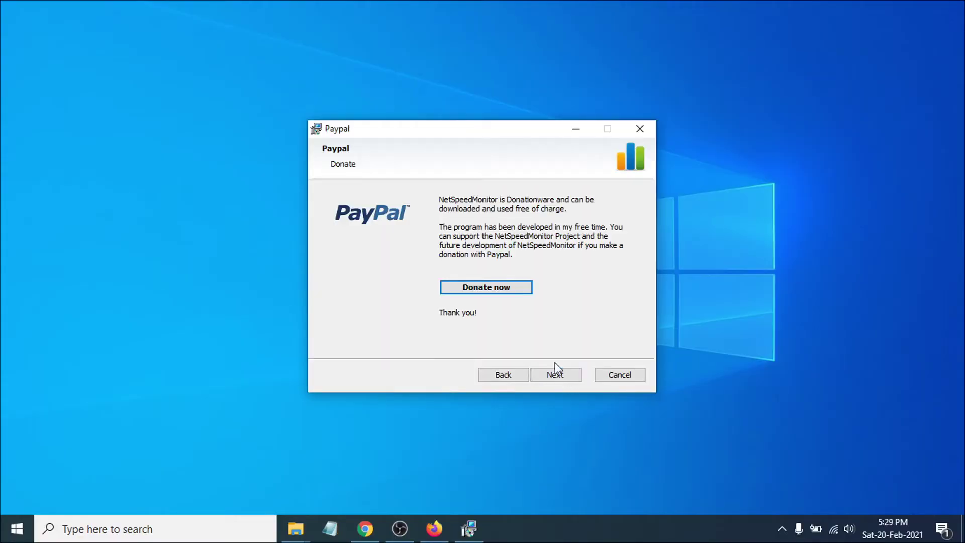
{"action": "left_click", "coordinate": [562, 378]}
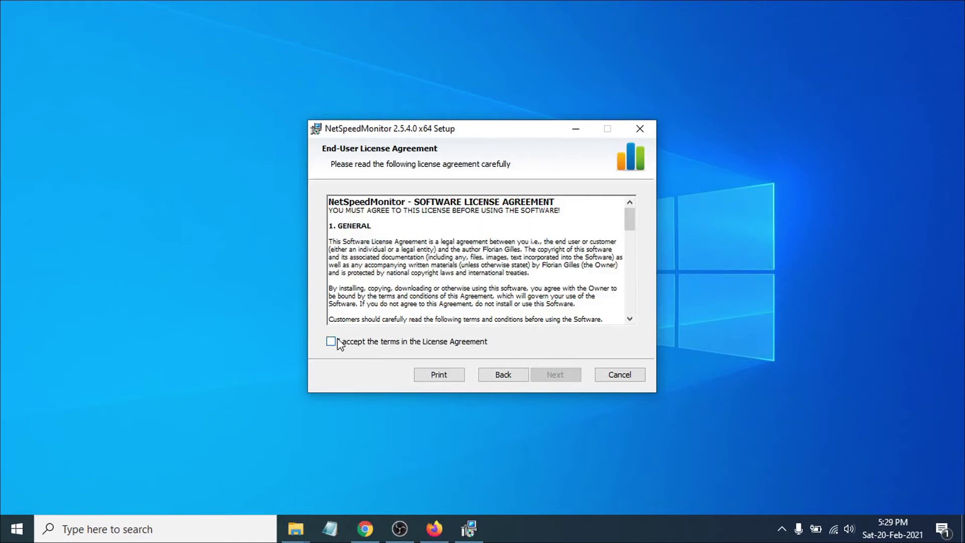
{"action": "left_click", "coordinate": [337, 346]}
{"action": "left_click", "coordinate": [545, 376]}
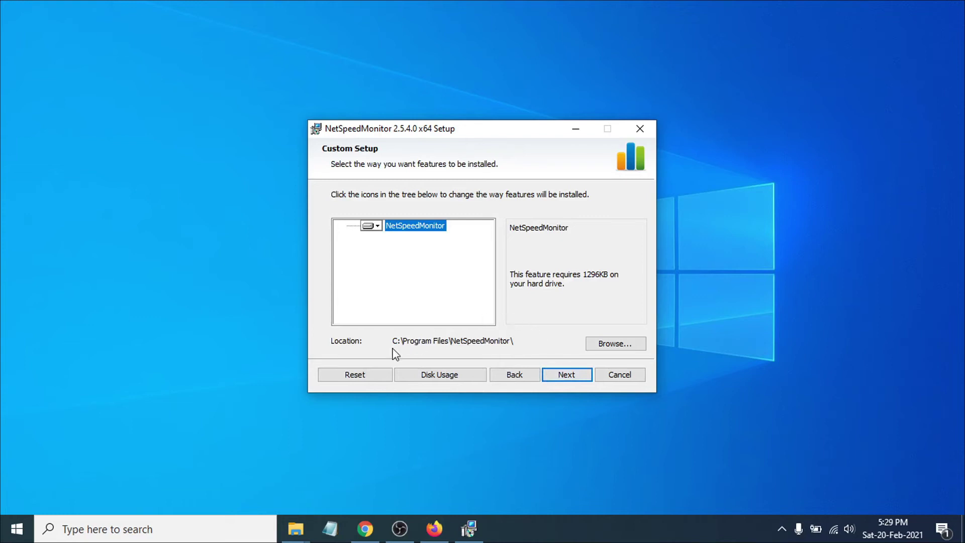
{"action": "left_click", "coordinate": [569, 376]}
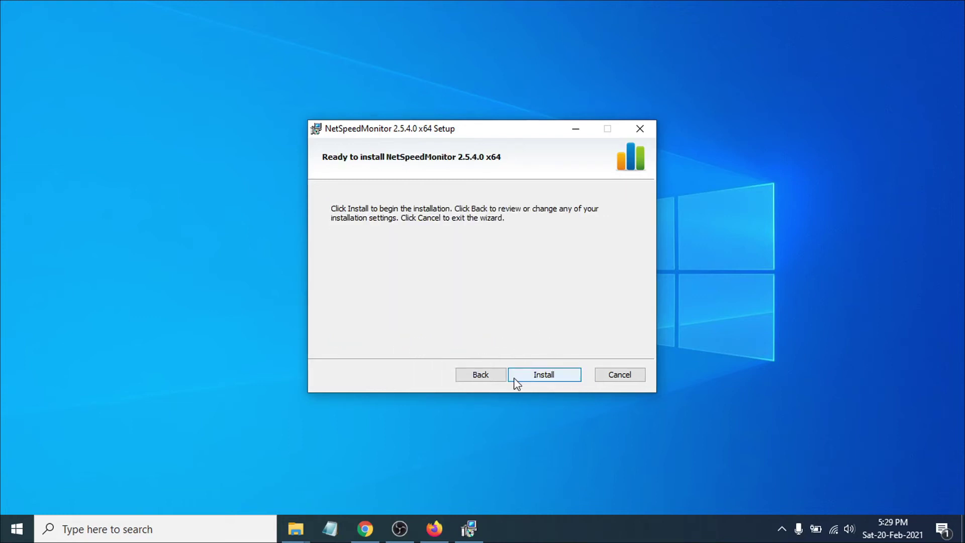
{"action": "left_click", "coordinate": [546, 376]}
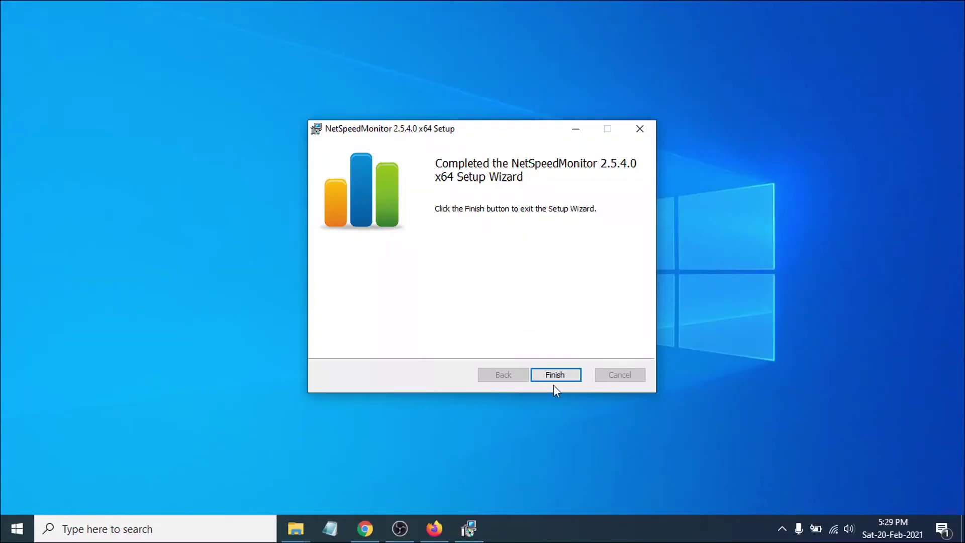
{"action": "left_click", "coordinate": [555, 378]}
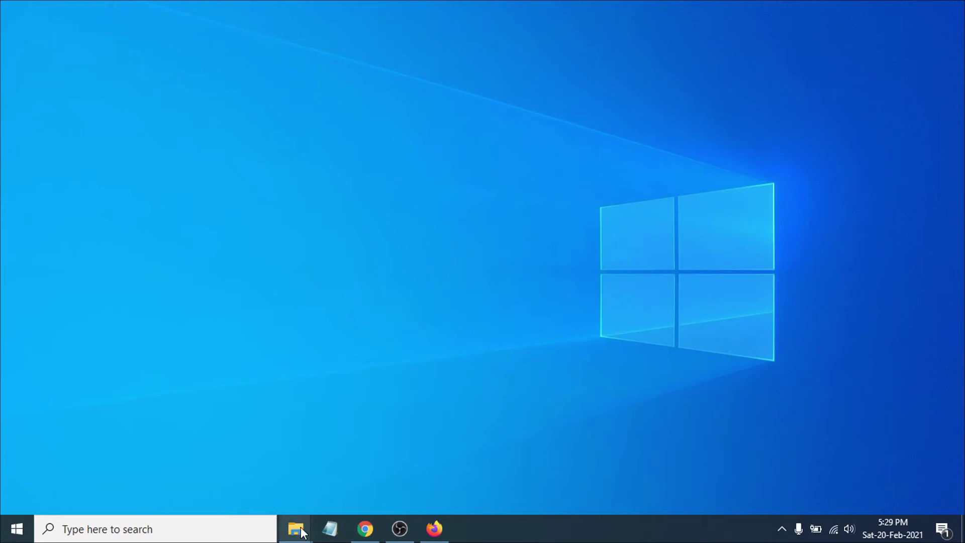
Go from This PC to Local Disk (C:) > Program Files > NetSpeedMonitor.
{"action": "mouse_move", "coordinate": [296, 528]}
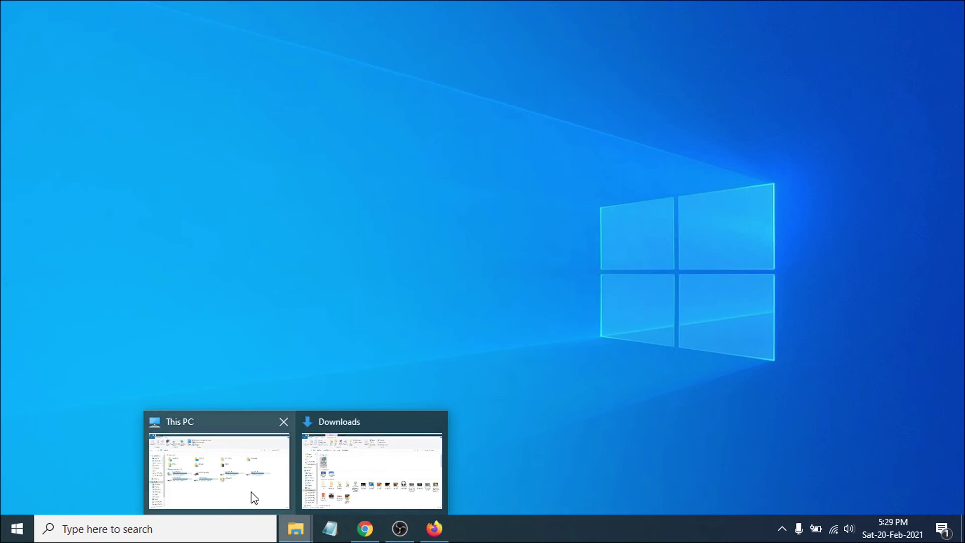
{"action": "left_click", "coordinate": [251, 495]}
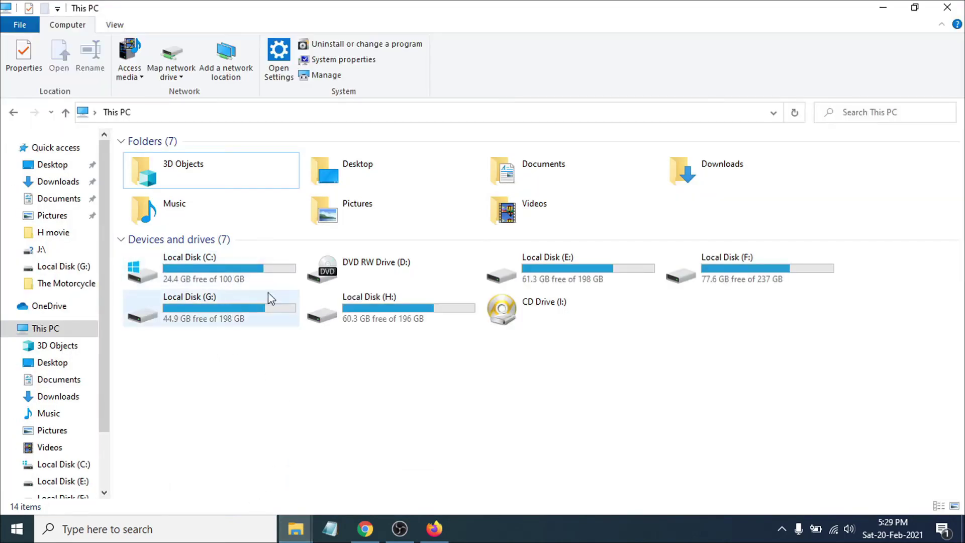
{"action": "double_click", "coordinate": [216, 280]}
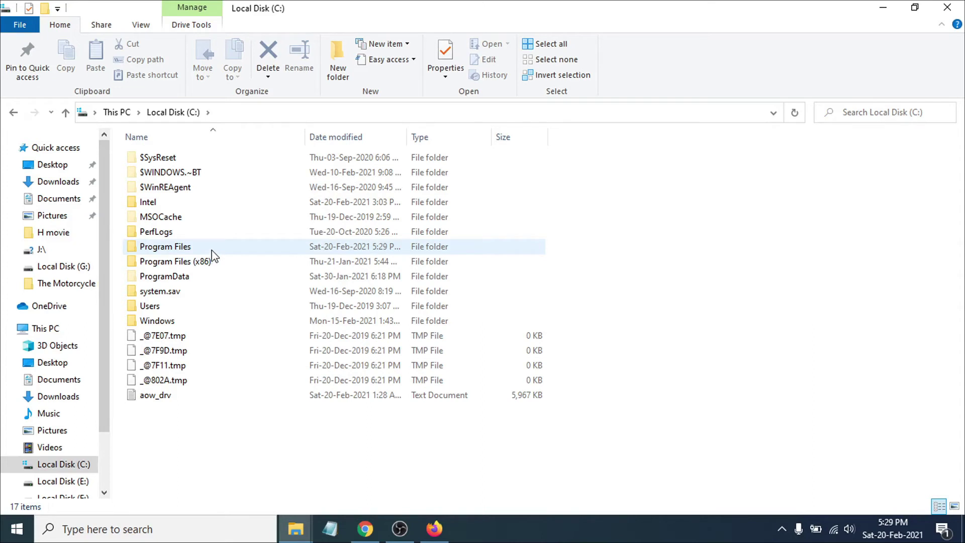
{"action": "double_click", "coordinate": [212, 251]}
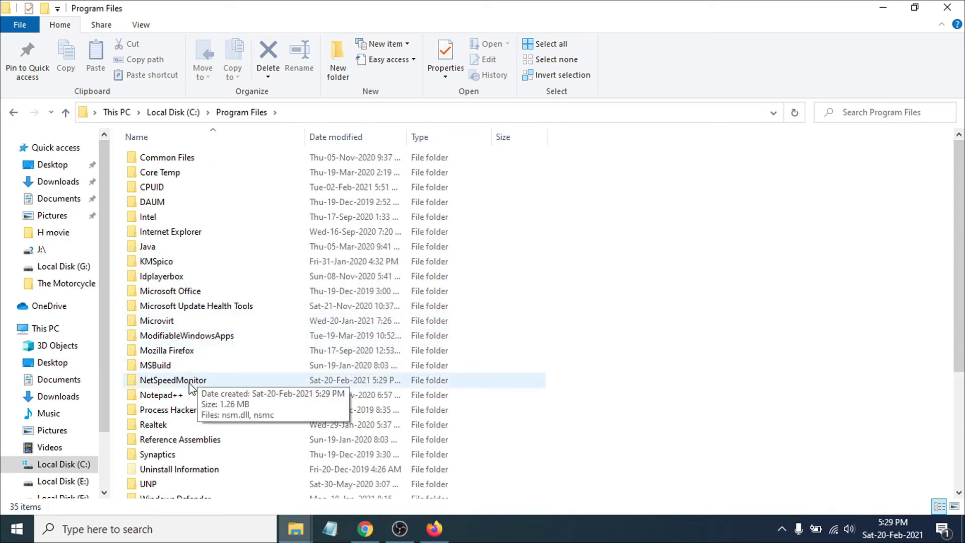
{"action": "scroll", "coordinate": [196, 376], "scroll_direction": "down", "scroll_amount": 1}
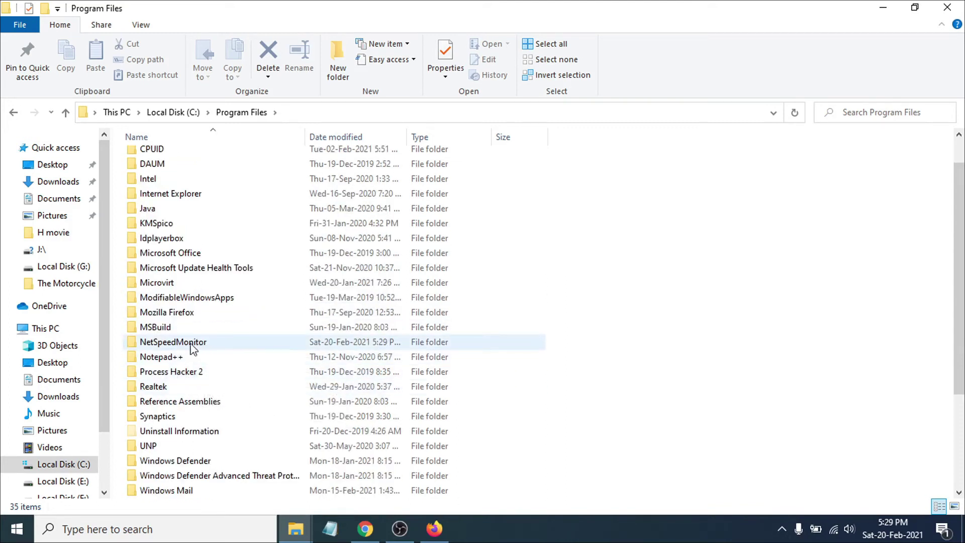
{"action": "double_click", "coordinate": [201, 343]}
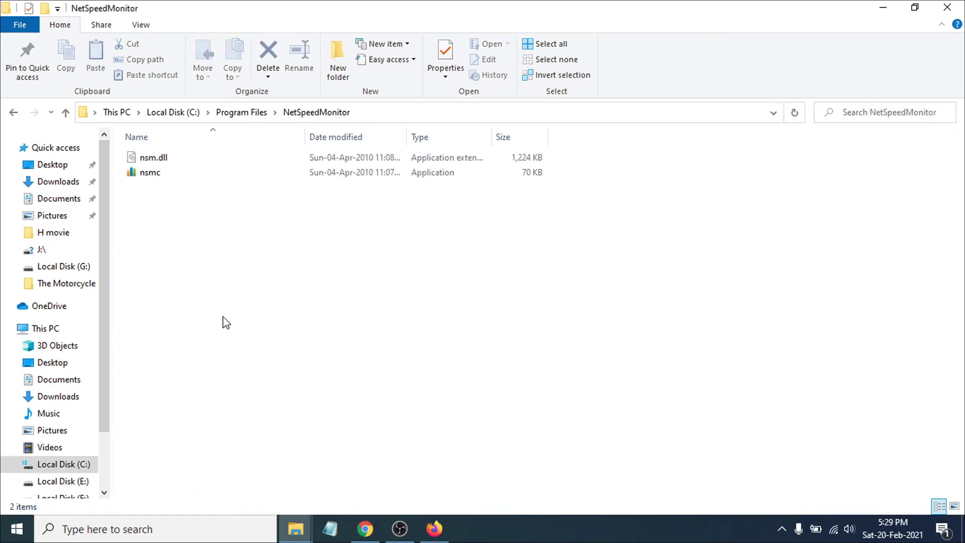
Launch nsmc, allow the speed toolbar on the taskbar, and keep English as the language.
{"action": "double_click", "coordinate": [180, 176]}
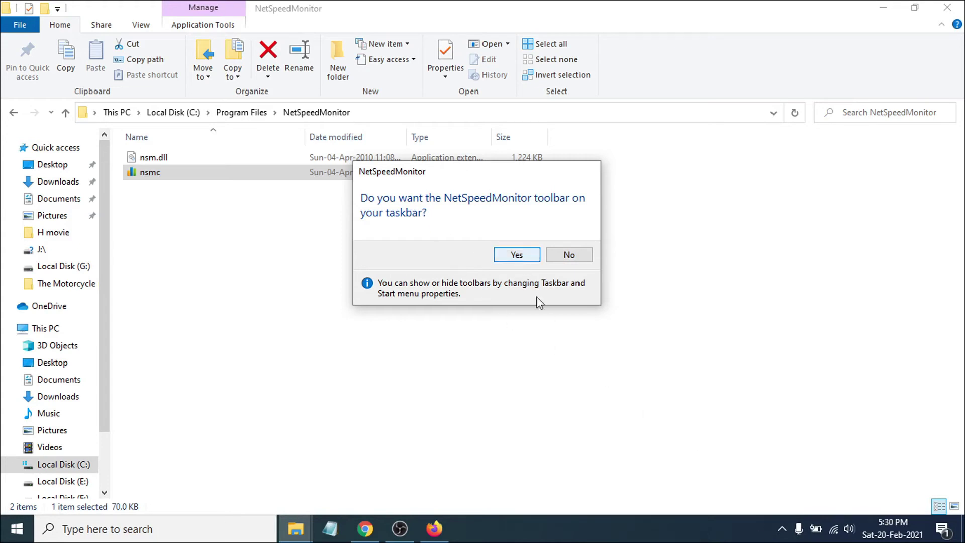
{"action": "left_click", "coordinate": [515, 256]}
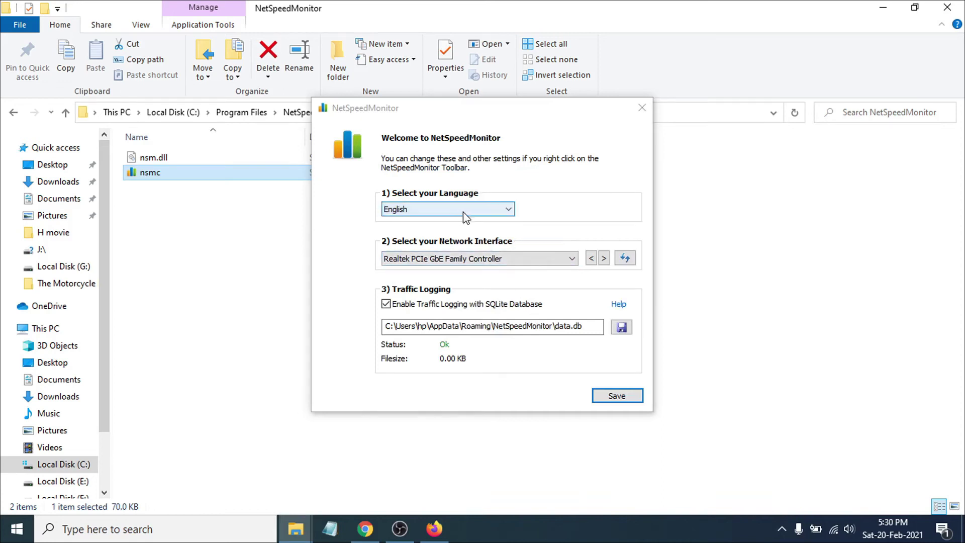
{"action": "left_click", "coordinate": [434, 209]}
{"action": "left_click", "coordinate": [434, 209]}
{"action": "left_click", "coordinate": [434, 209]}
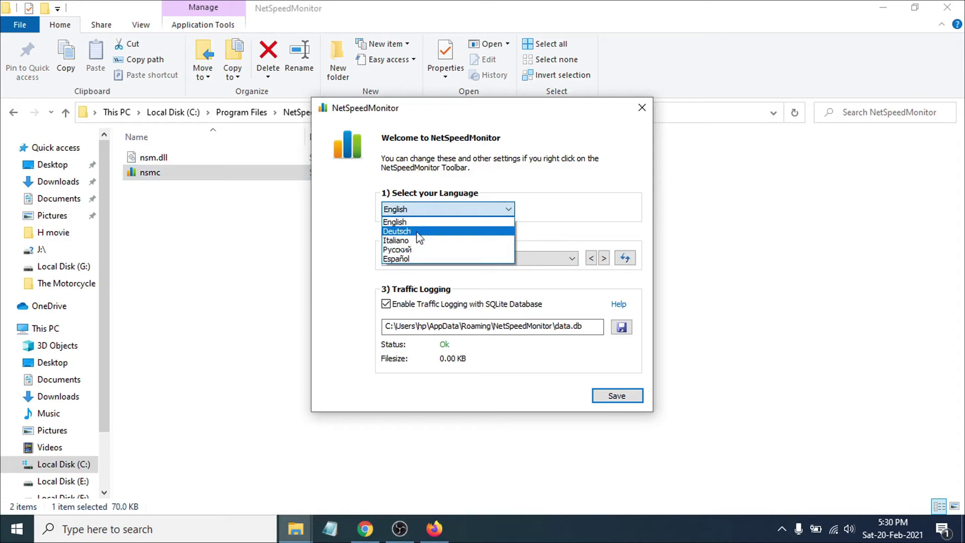
{"action": "left_click", "coordinate": [430, 210]}
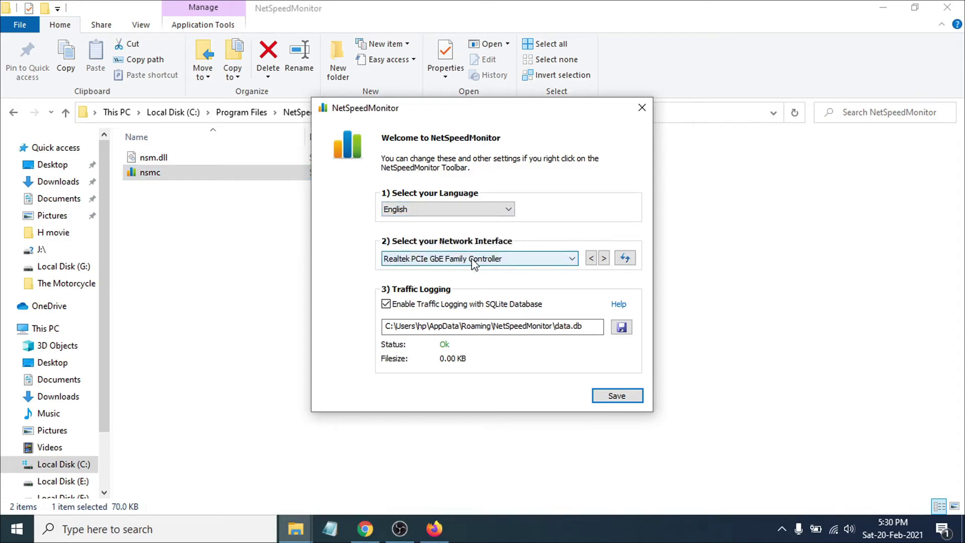
Keep the Realtek adapter, disable SQLite traffic logging, and save the initial settings.
{"action": "left_click", "coordinate": [488, 257]}
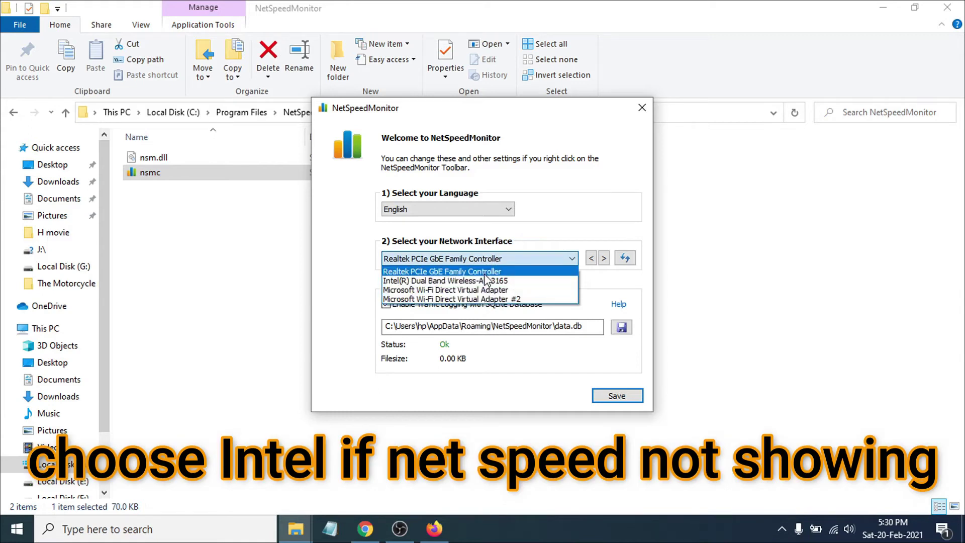
{"action": "left_click", "coordinate": [486, 260]}
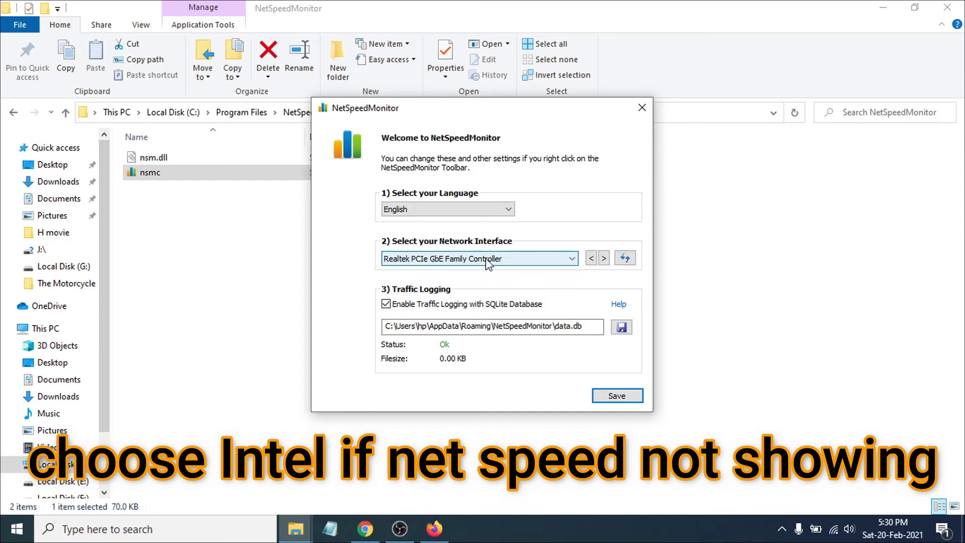
{"action": "left_click", "coordinate": [486, 261]}
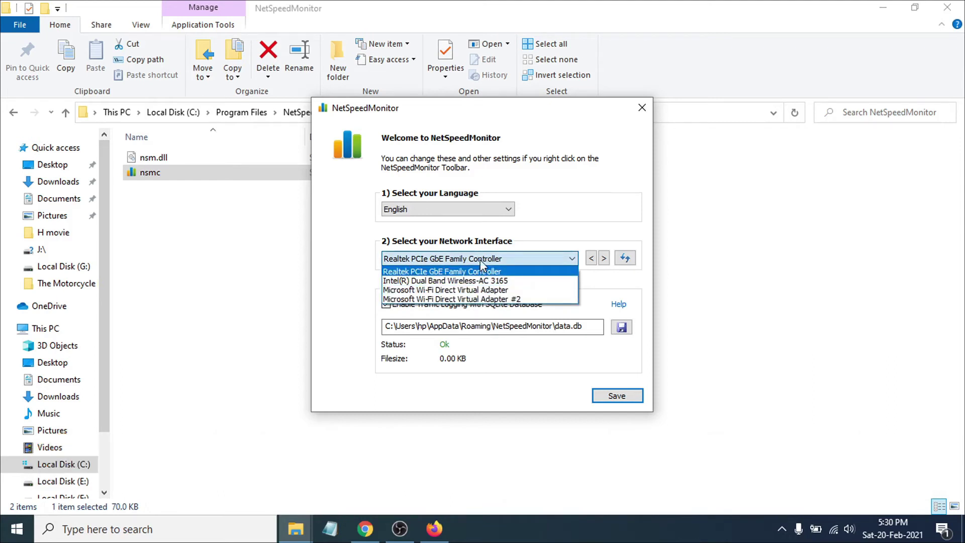
{"action": "left_click", "coordinate": [480, 259]}
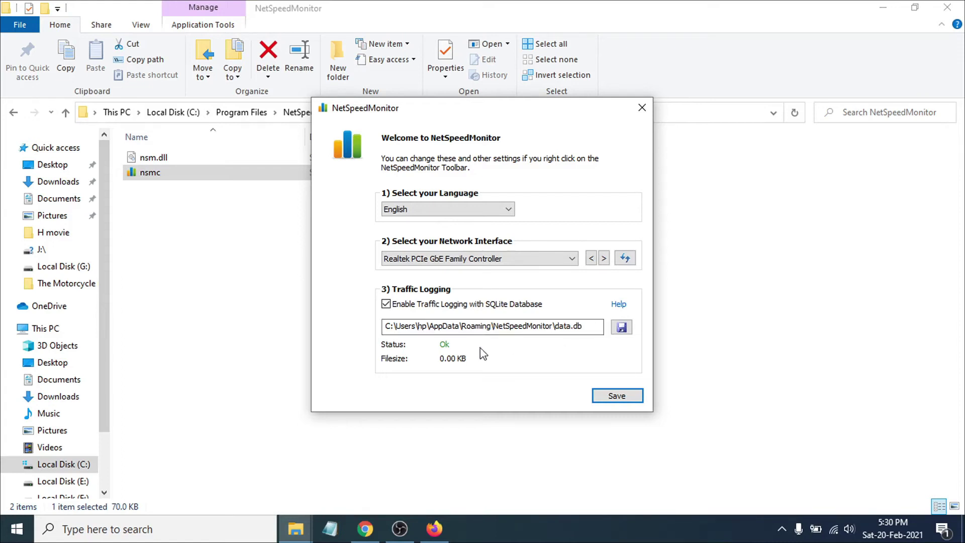
{"action": "left_click", "coordinate": [386, 304]}
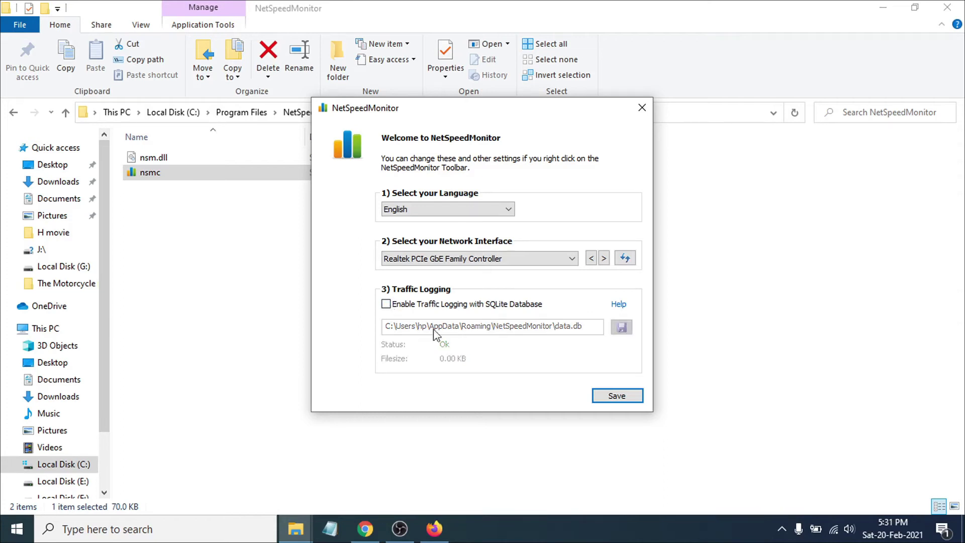
{"action": "left_click", "coordinate": [613, 405]}
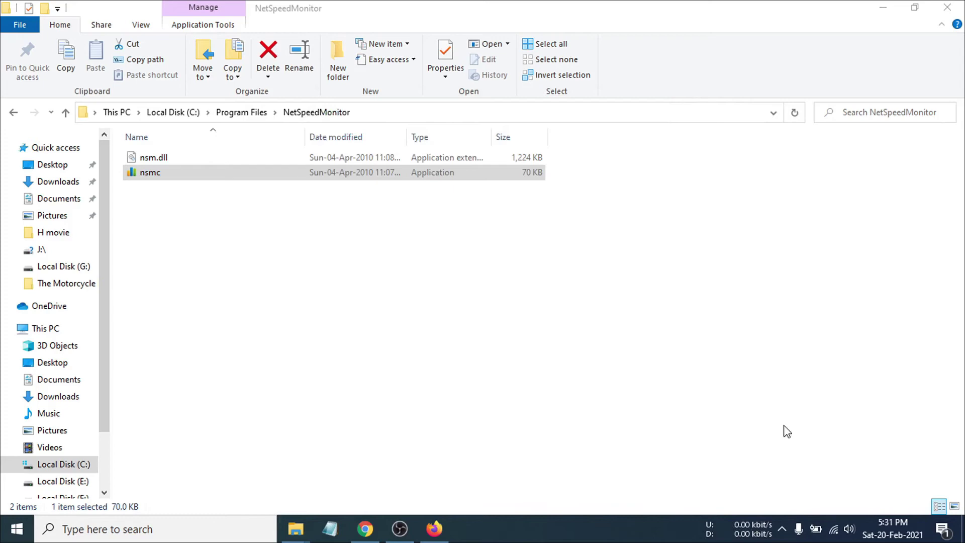
Minimize File Explorer and open the taskbar speed readout's context menu.
{"action": "left_click", "coordinate": [883, 8]}
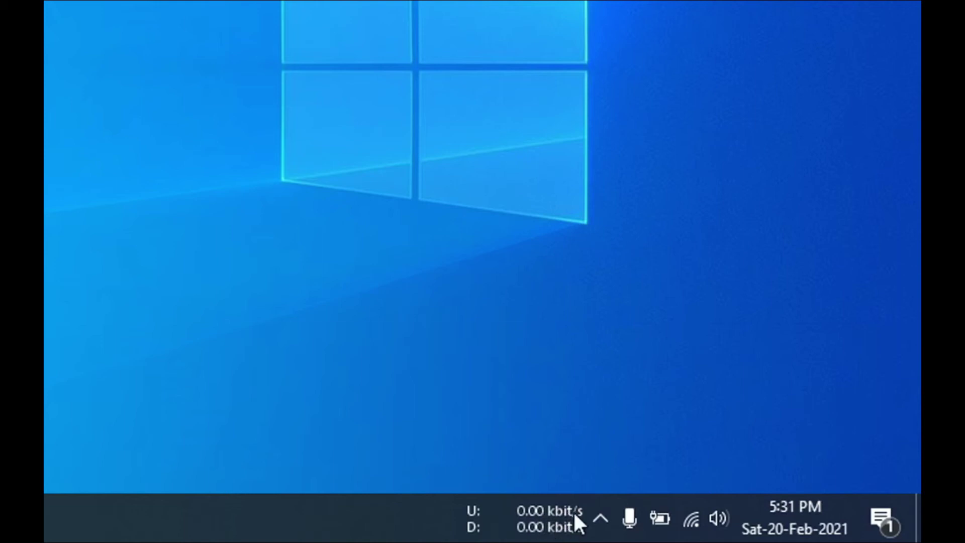
{"action": "mouse_move", "coordinate": [577, 523]}
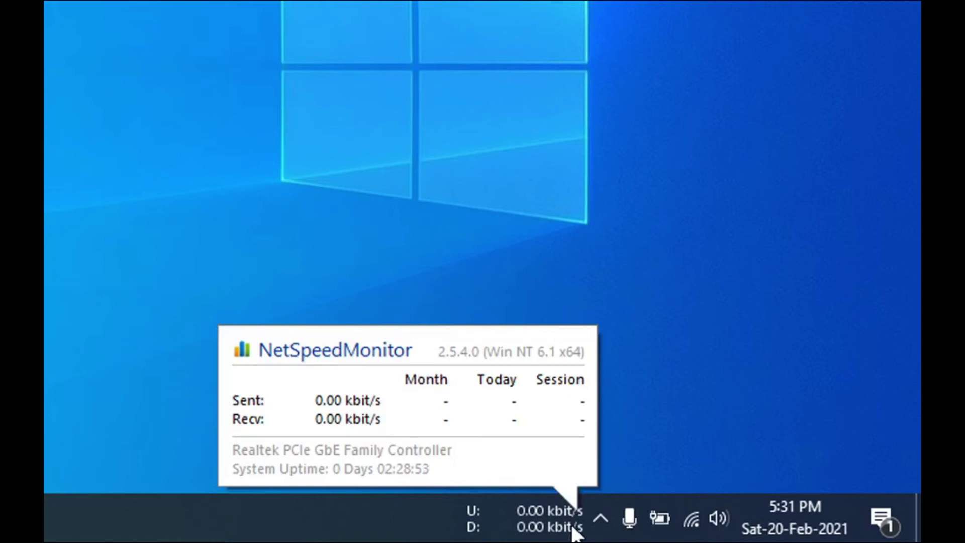
{"action": "right_click", "coordinate": [563, 525]}
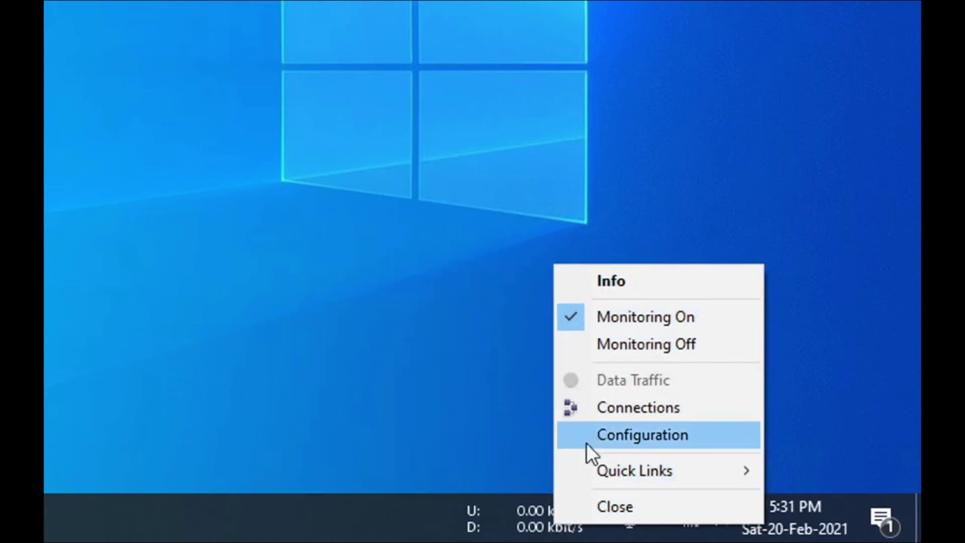
Open Configuration, keep the bitrate unit at kbit/s, and close the PayPal donation window.
{"action": "left_click", "coordinate": [611, 438]}
{"action": "left_click_drag", "start_coordinate": [638, 78], "coordinate": [473, 50]}
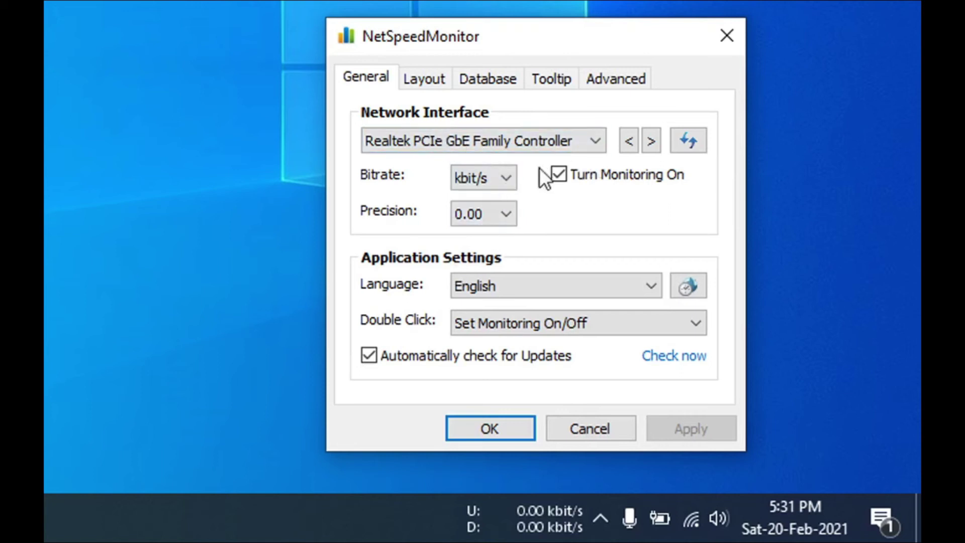
{"action": "left_click", "coordinate": [467, 179]}
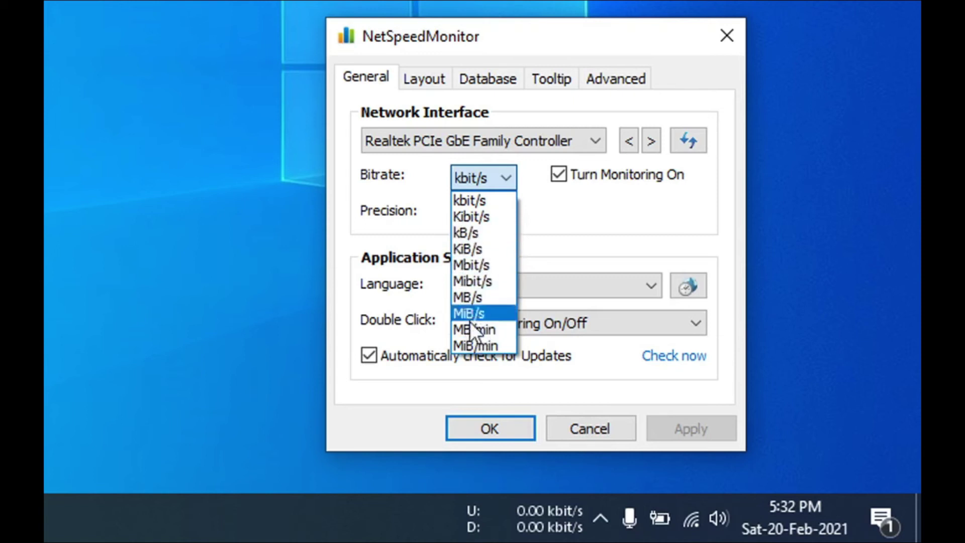
{"action": "left_click", "coordinate": [496, 175]}
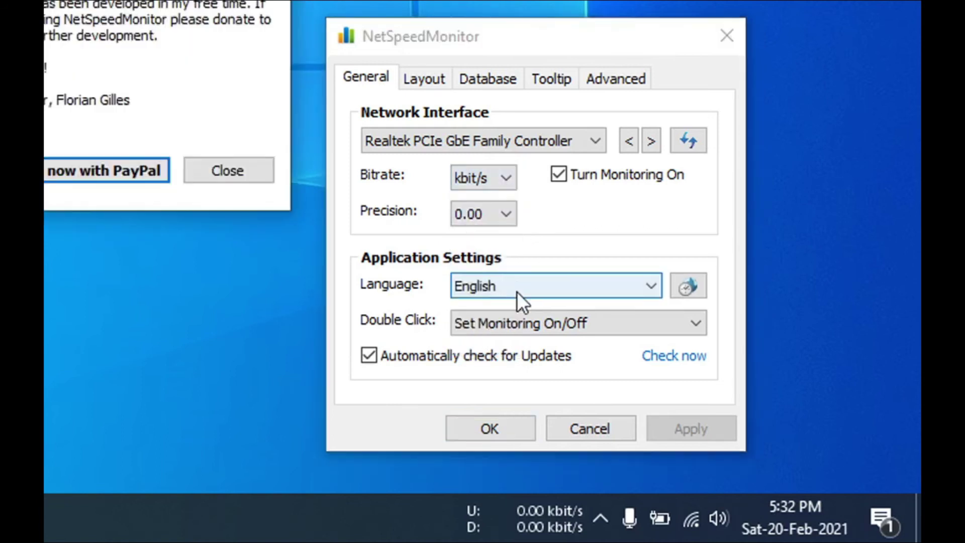
{"action": "left_click", "coordinate": [232, 177]}
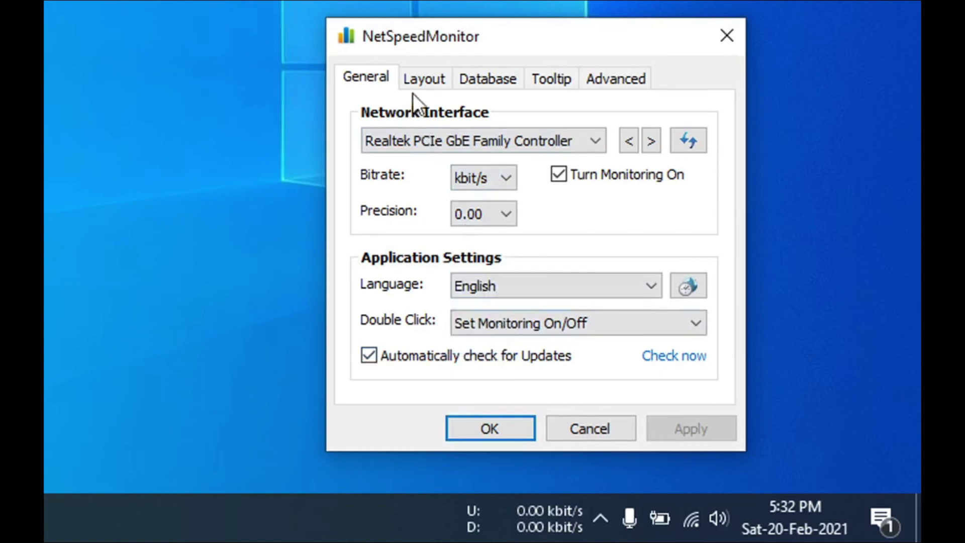
On the Layout tab, set the readout font to bold SimSun size 12 and apply it.
{"action": "left_click", "coordinate": [417, 78]}
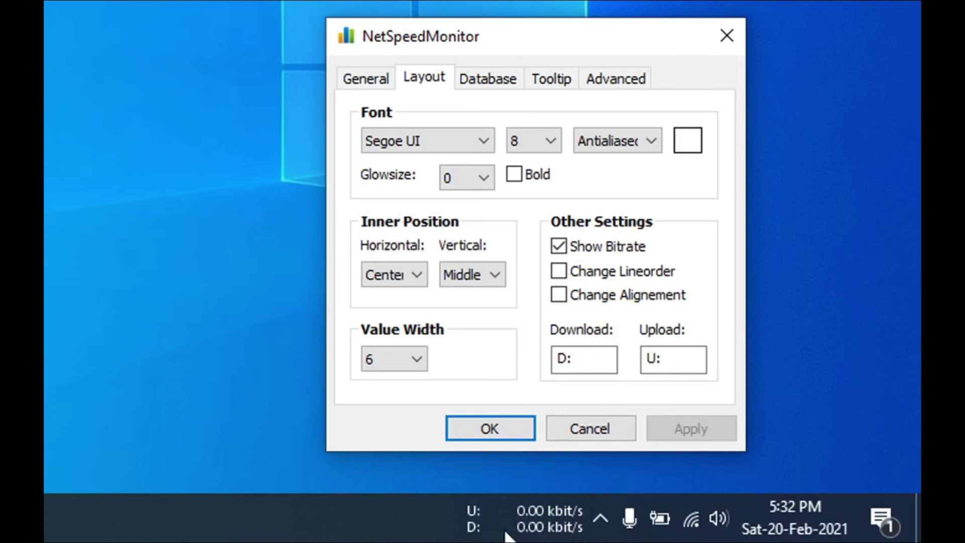
{"action": "left_click", "coordinate": [427, 135]}
{"action": "scroll", "coordinate": [427, 135], "scroll_direction": "down", "scroll_amount": 1}
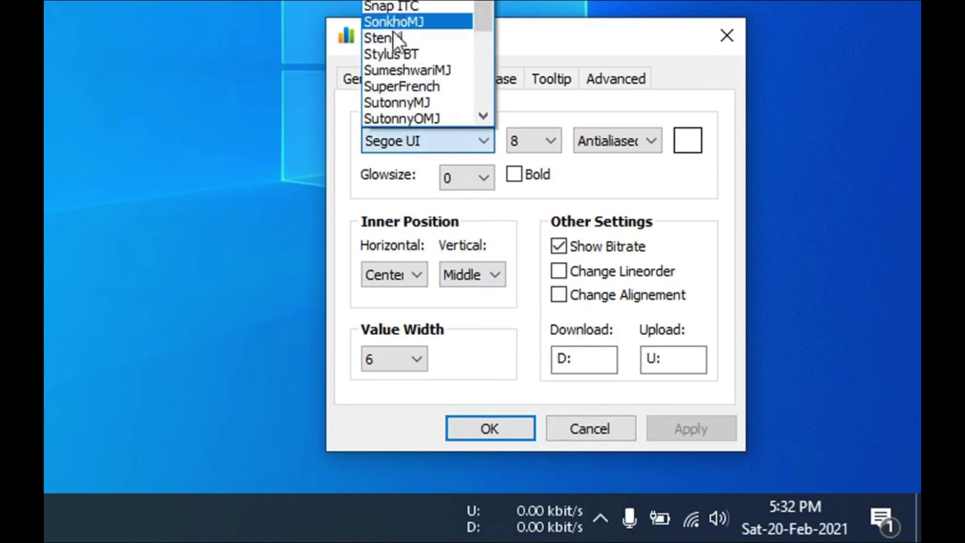
{"action": "scroll", "coordinate": [410, 62], "scroll_direction": "down", "scroll_amount": 2}
{"action": "scroll", "coordinate": [410, 62], "scroll_direction": "up", "scroll_amount": 2}
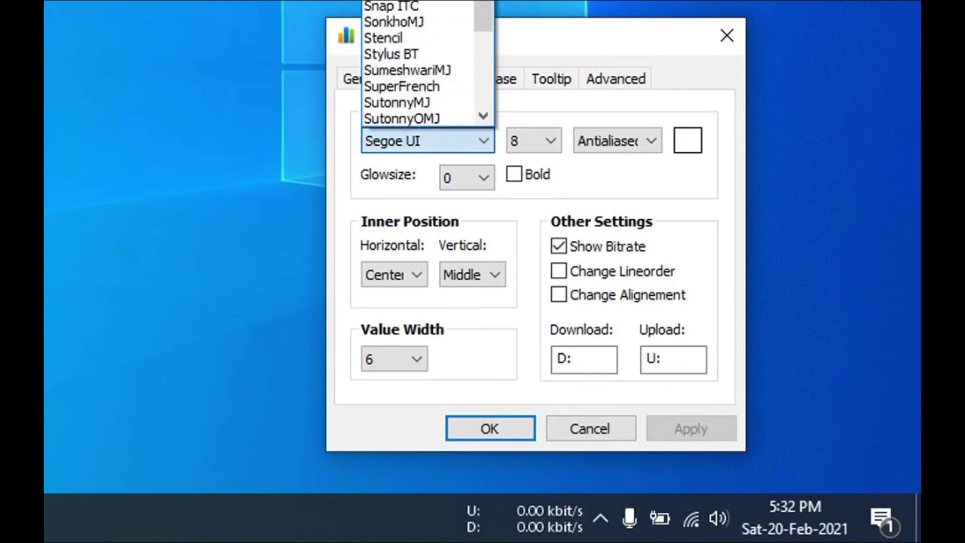
{"action": "key", "text": "Return"}
{"action": "left_click", "coordinate": [544, 140]}
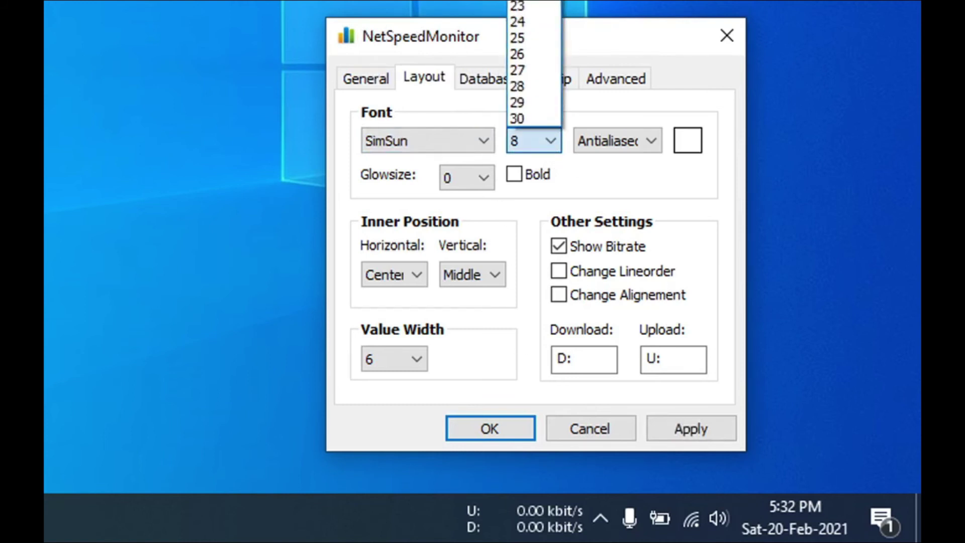
{"action": "left_click", "coordinate": [532, 0]}
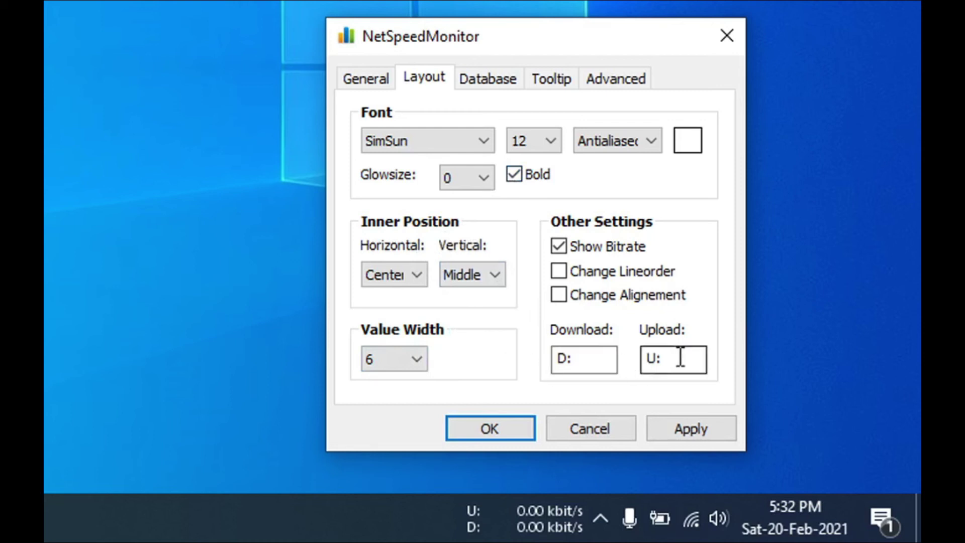
{"action": "left_click", "coordinate": [668, 433]}
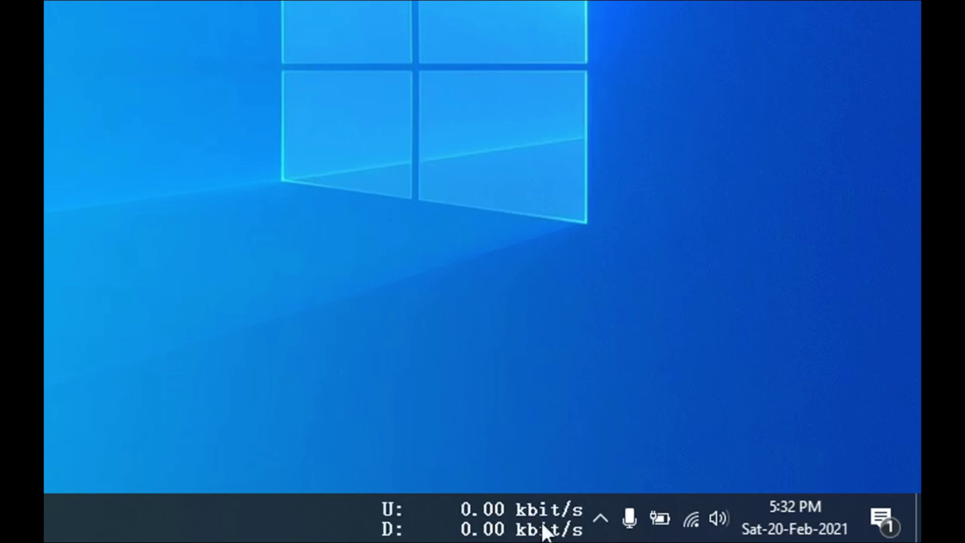
Reopen the NetSpeedMonitor configuration and review its Database and Tooltip settings (tooltip on, 0 ms, MB).
{"action": "right_click", "coordinate": [520, 510]}
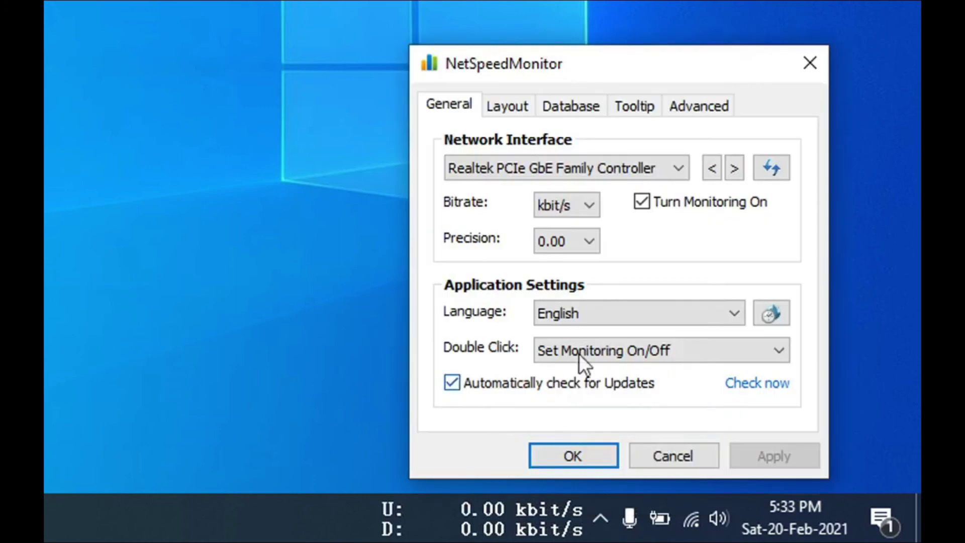
{"action": "left_click", "coordinate": [574, 103]}
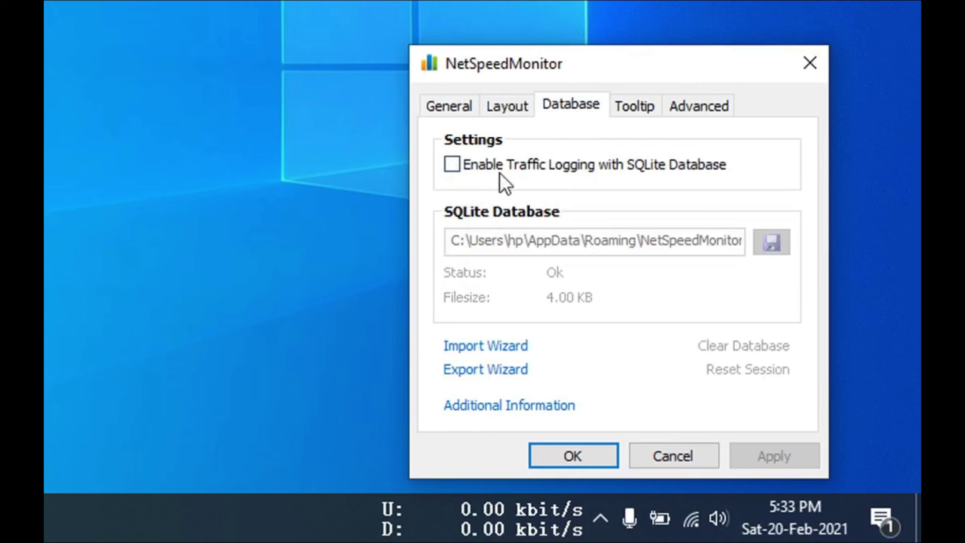
{"action": "left_click", "coordinate": [631, 111]}
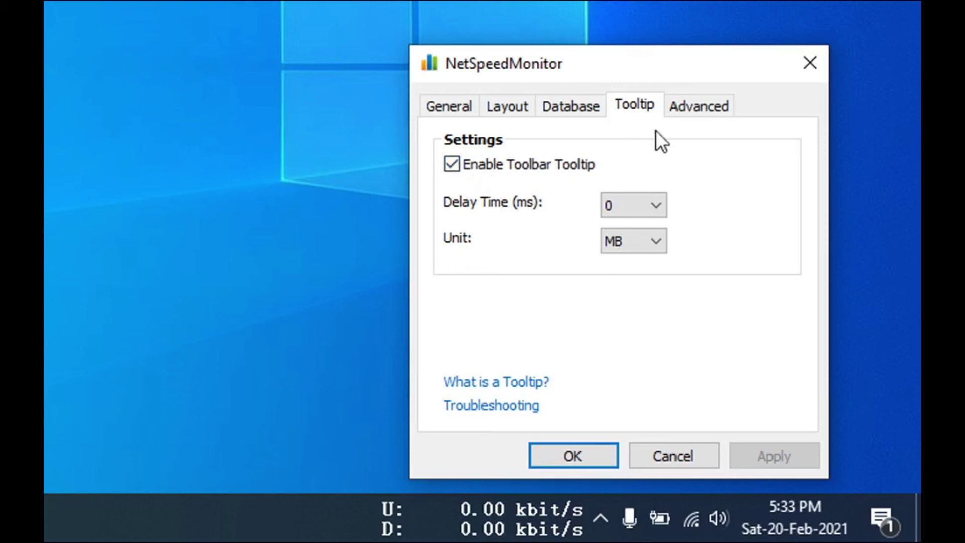
Reset the configuration to defaults from the Advanced page, confirming the reset and its success message.
{"action": "left_click", "coordinate": [698, 114]}
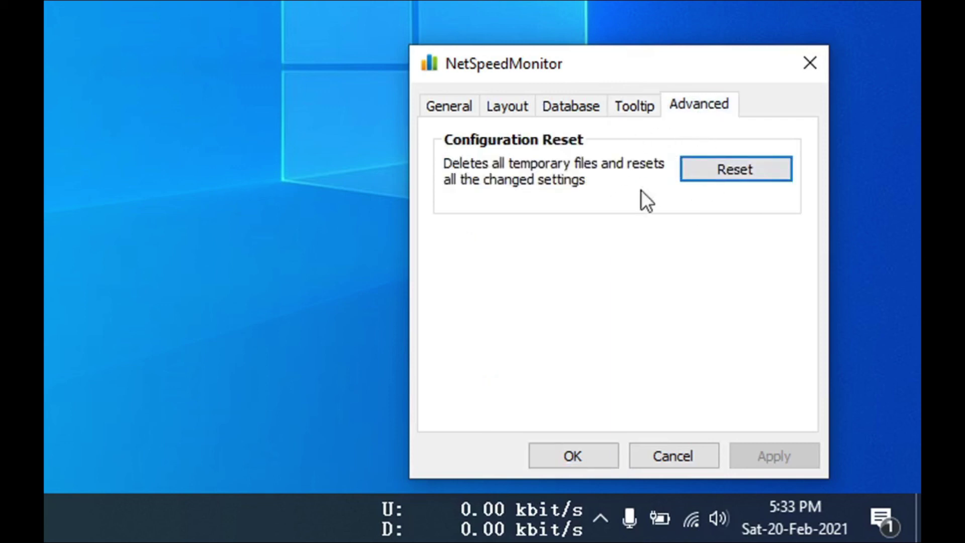
{"action": "left_click", "coordinate": [740, 174]}
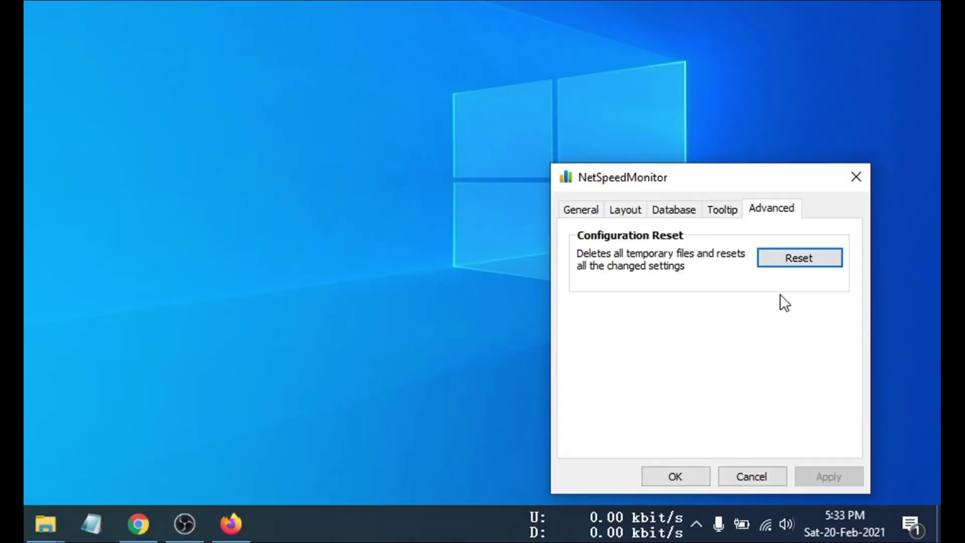
{"action": "left_click", "coordinate": [798, 258]}
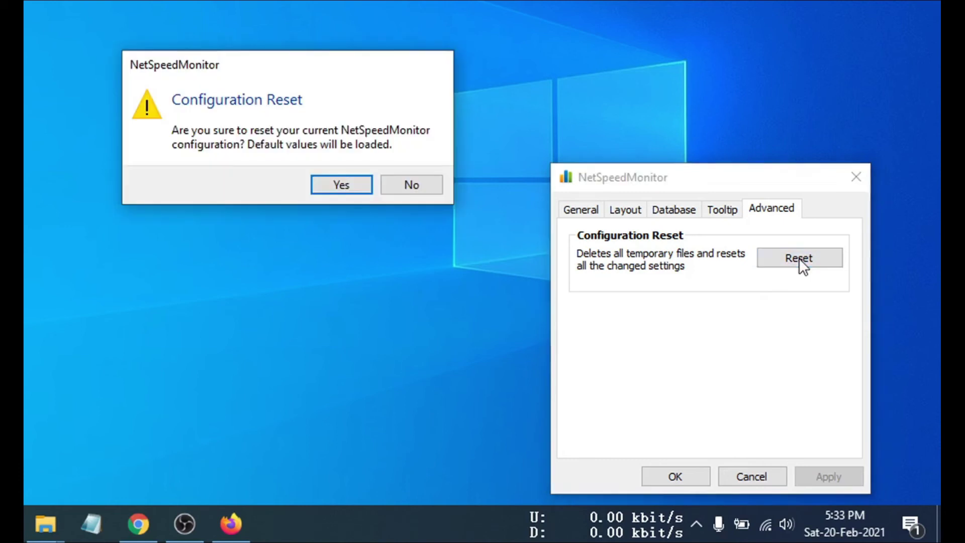
{"action": "left_click", "coordinate": [341, 186]}
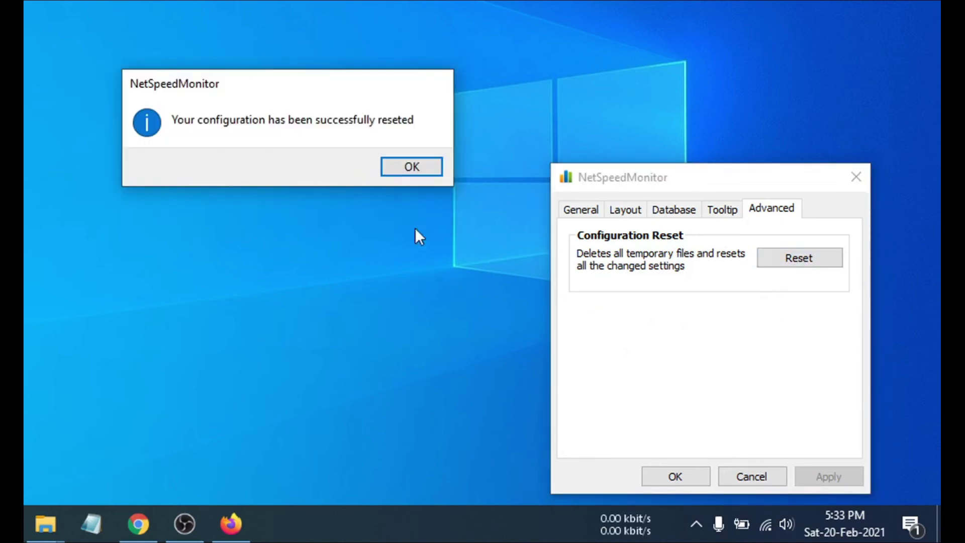
{"action": "left_click", "coordinate": [407, 169]}
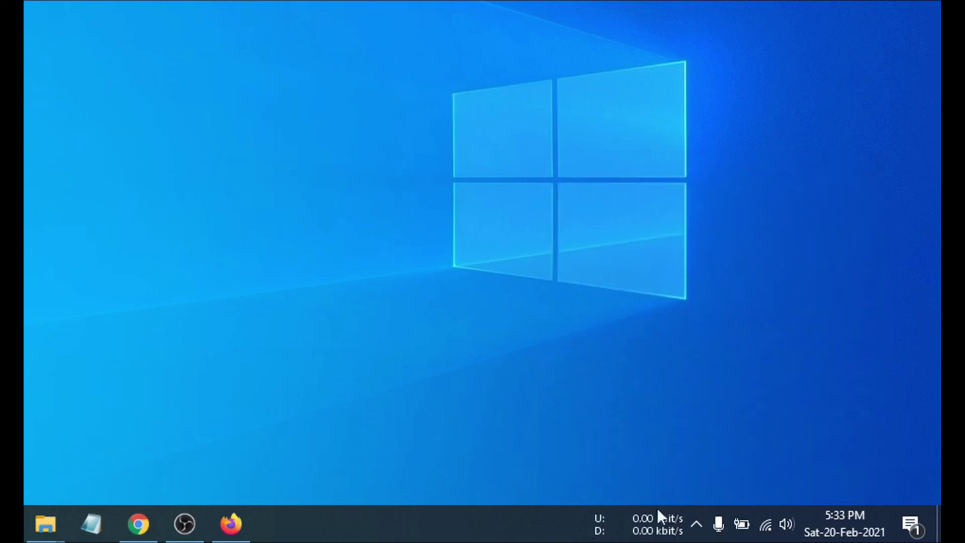
{"action": "mouse_move", "coordinate": [650, 529]}
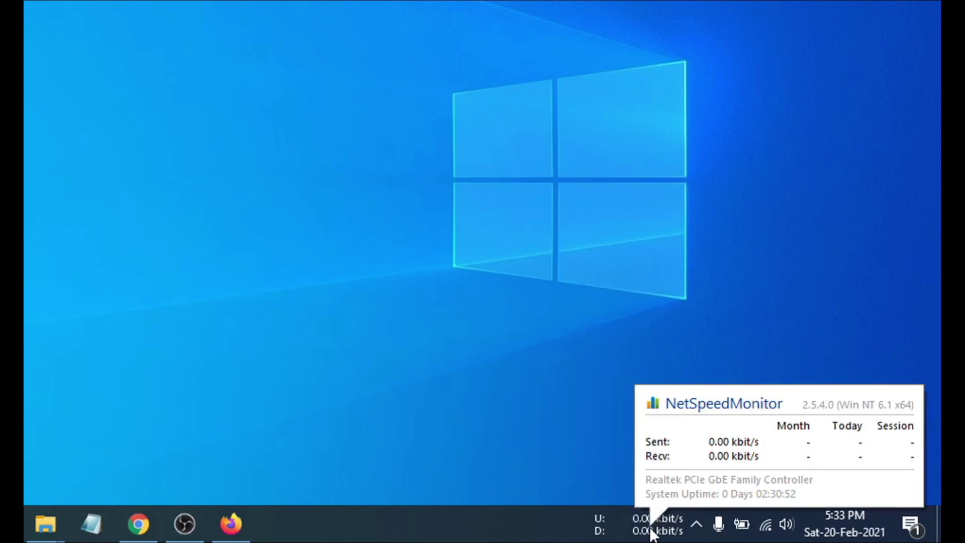